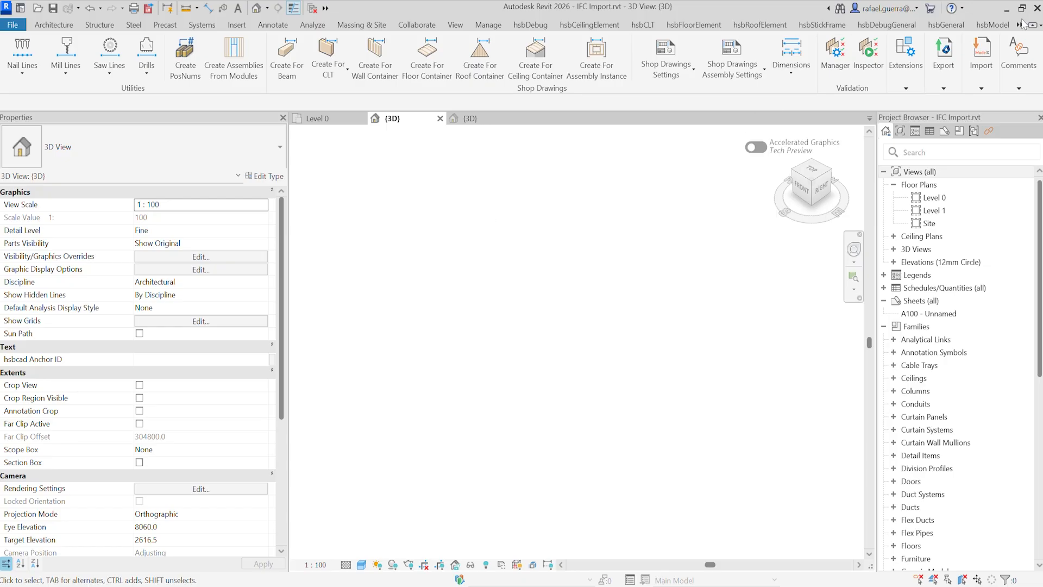
Step: Load FloorTrusses.ifc for import from the IFC Manager
click(978, 87)
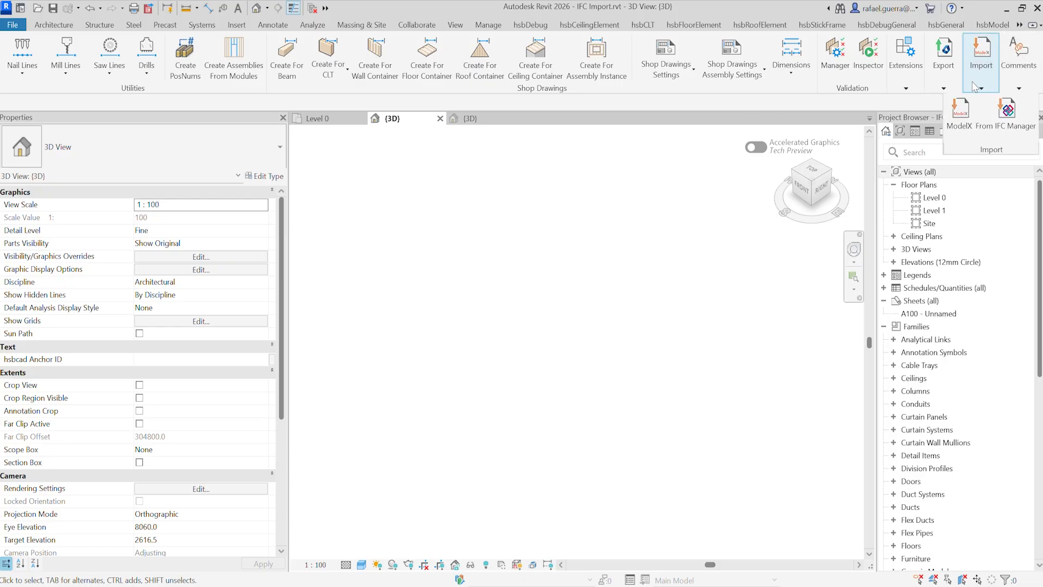
click(1006, 121)
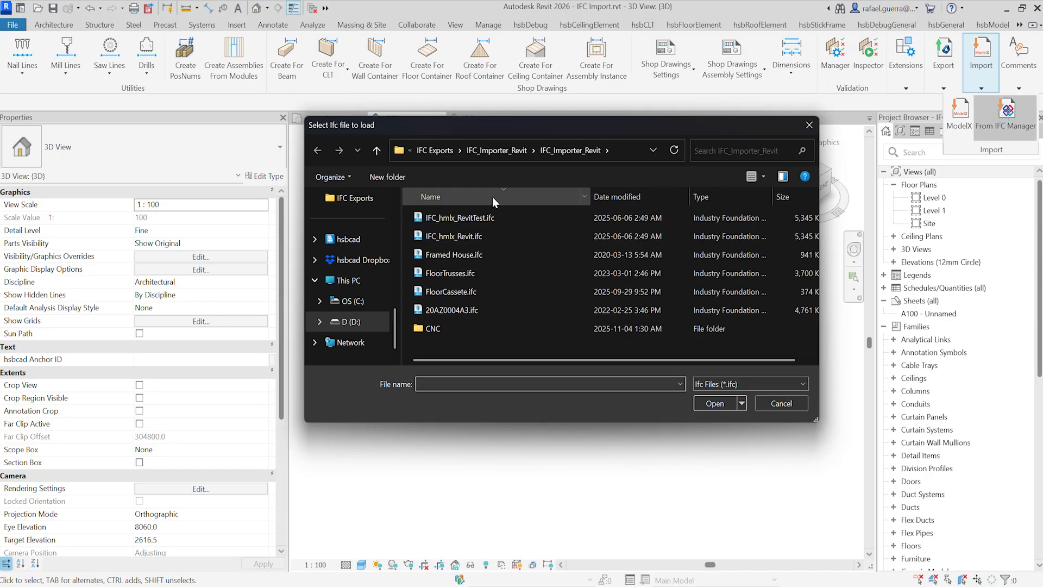
click(451, 273)
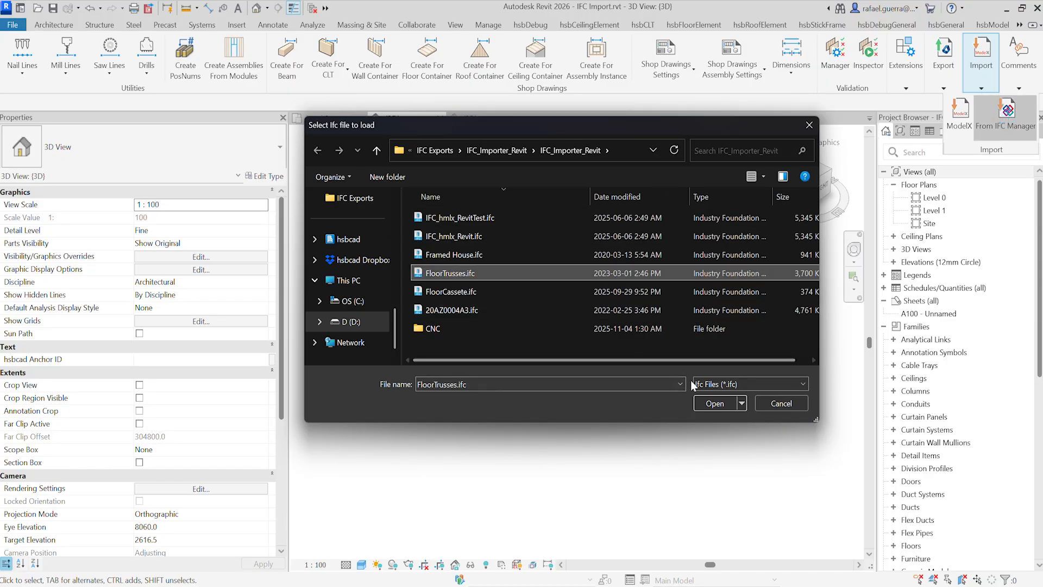
click(715, 403)
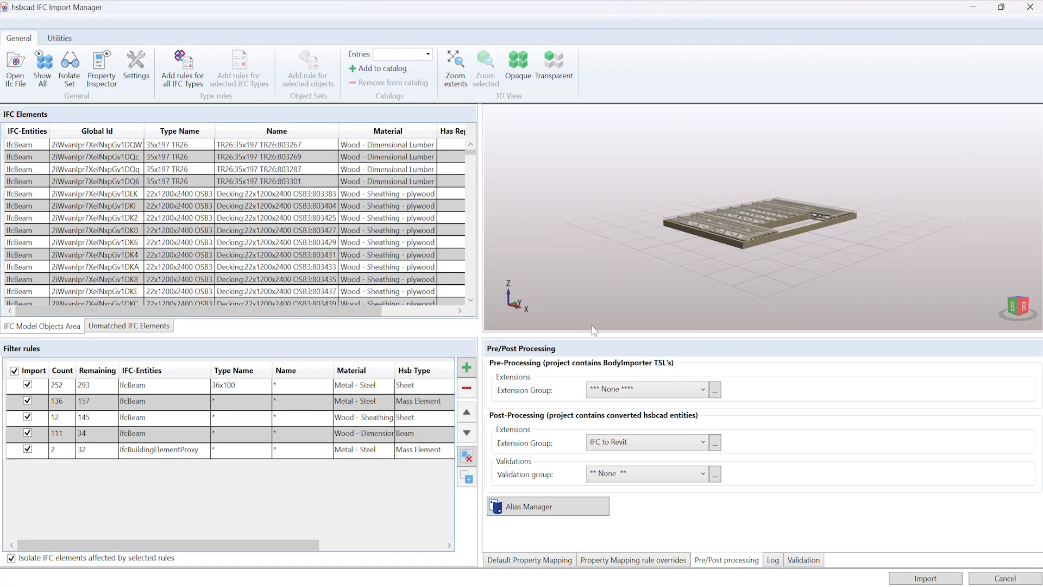
Step: Inspect the general properties and property sets of the 47x222 TR26 beam along the floor opening
right_drag(738, 246, 730, 269)
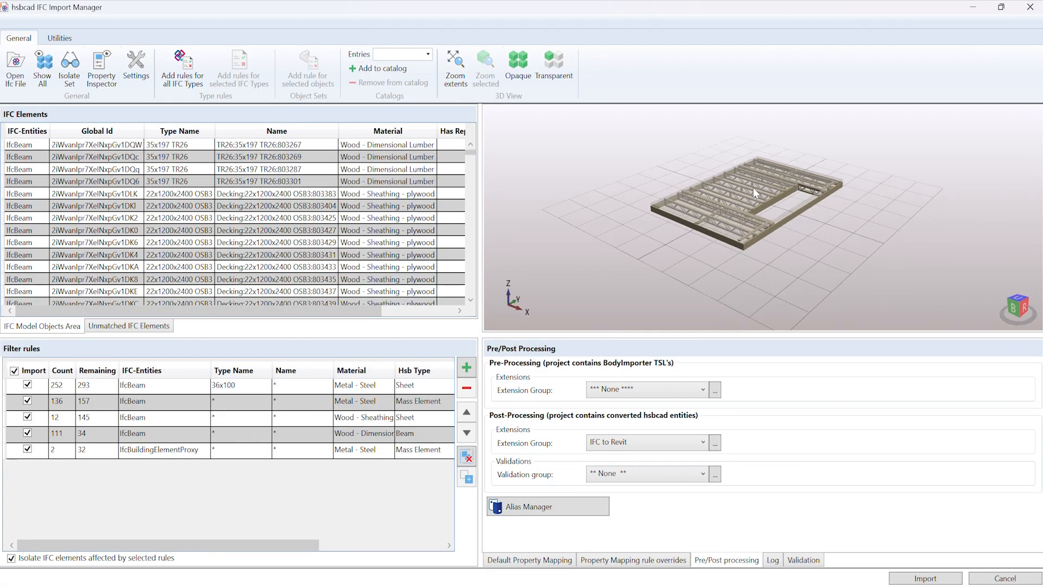
scroll(754, 185, up, 4)
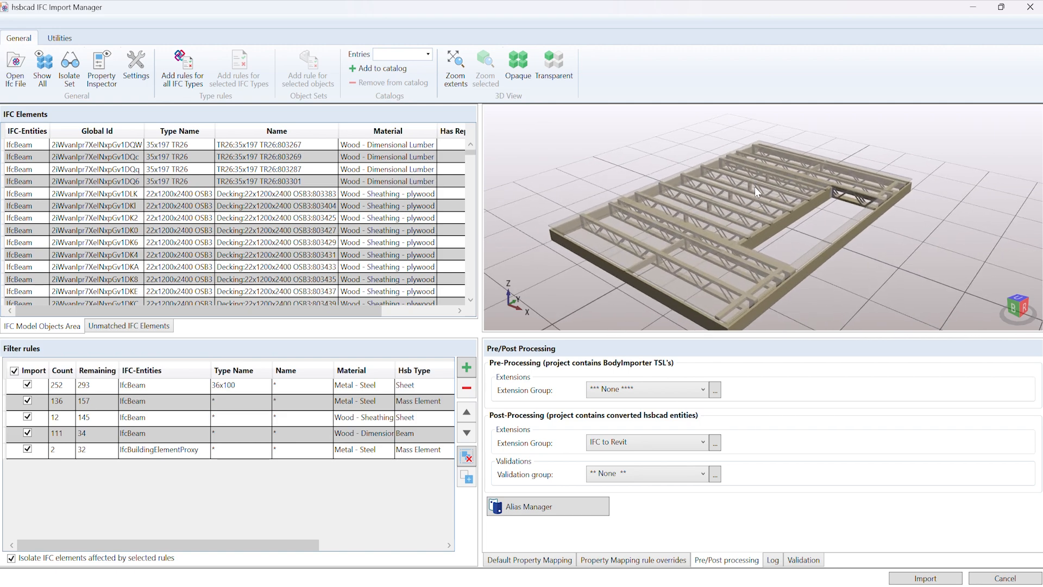
middle_drag(737, 237, 739, 222)
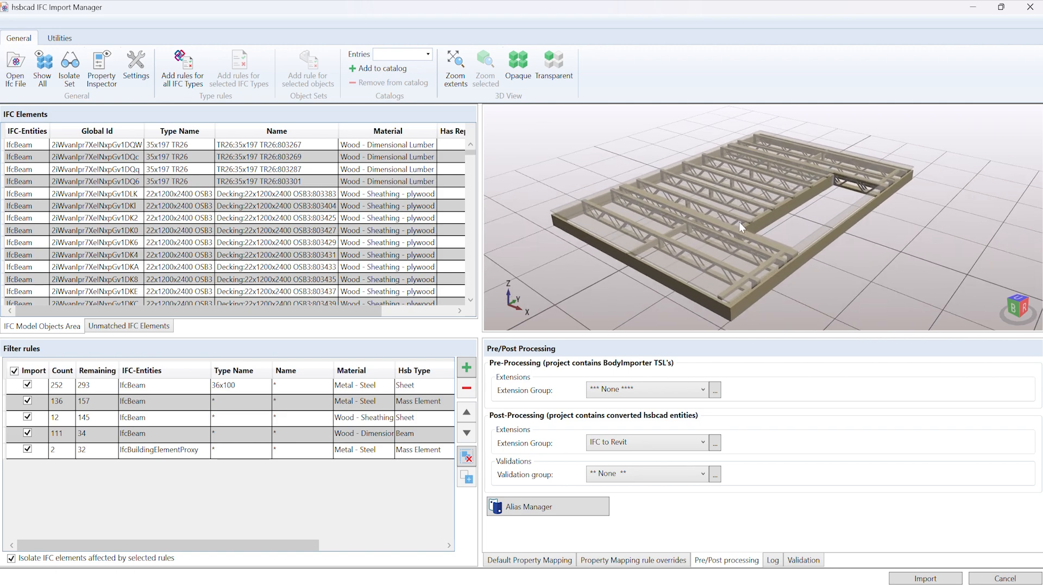
click(768, 220)
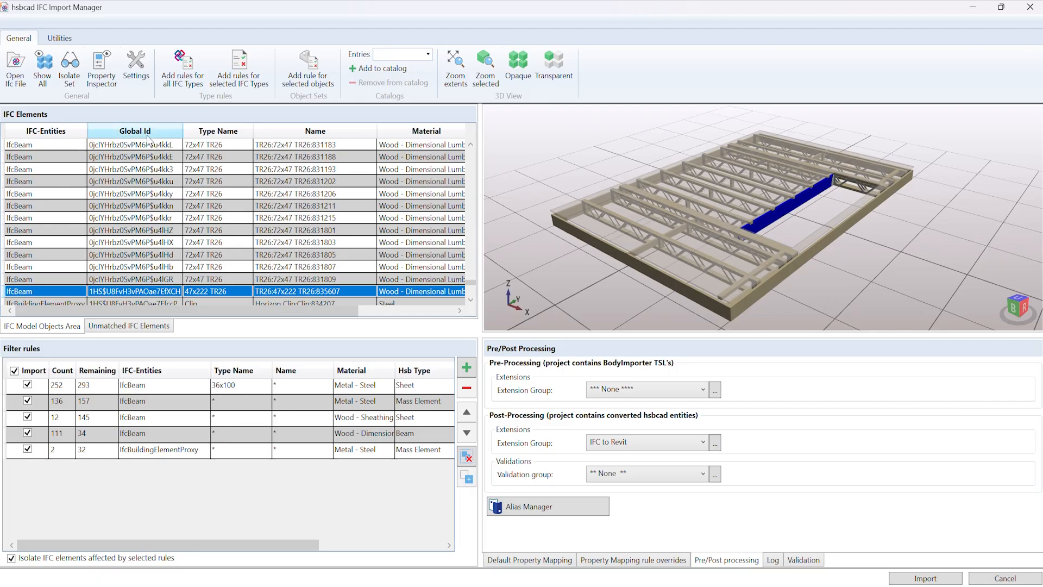
click(101, 86)
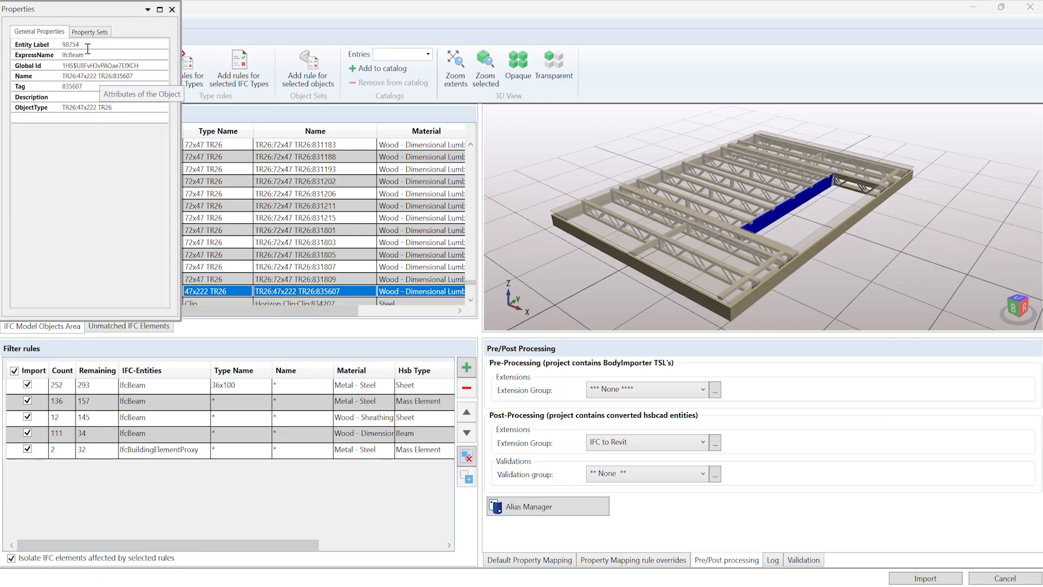
click(95, 32)
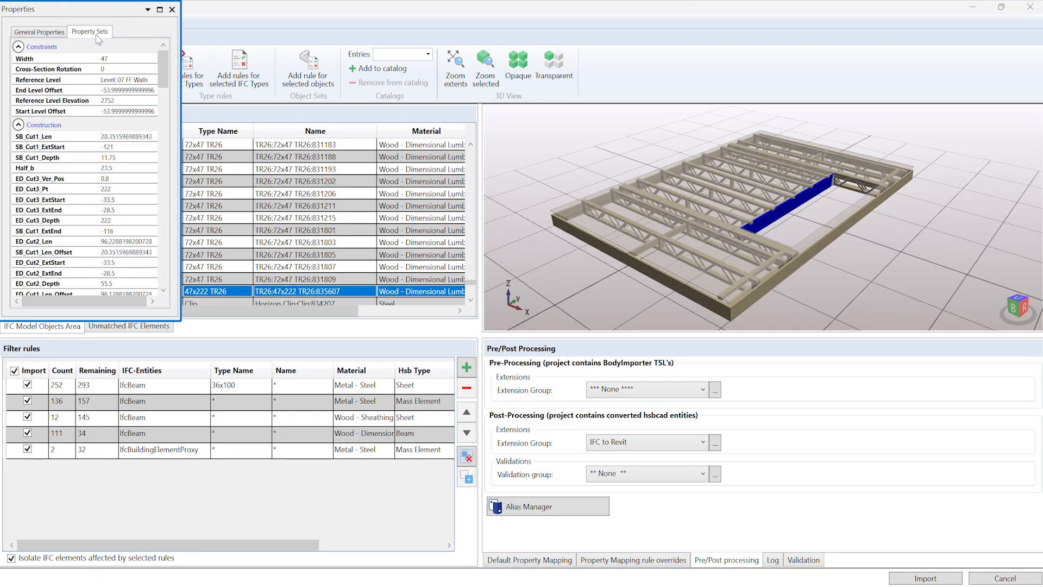
Step: Inspect the property sets and general properties of the 72x47 TR26 beam 831188, and close the inspector
click(231, 182)
click(234, 159)
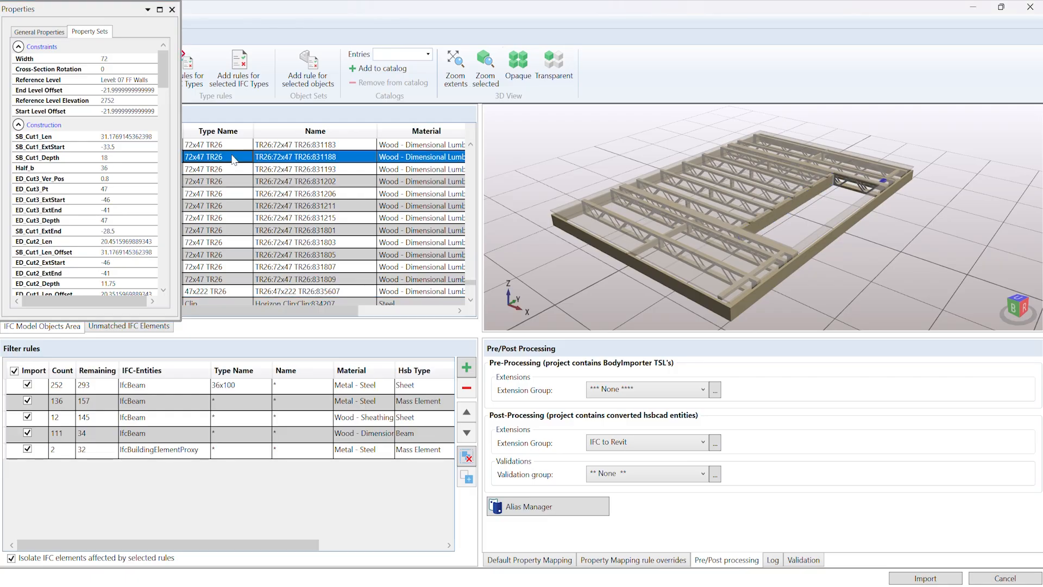
click(55, 33)
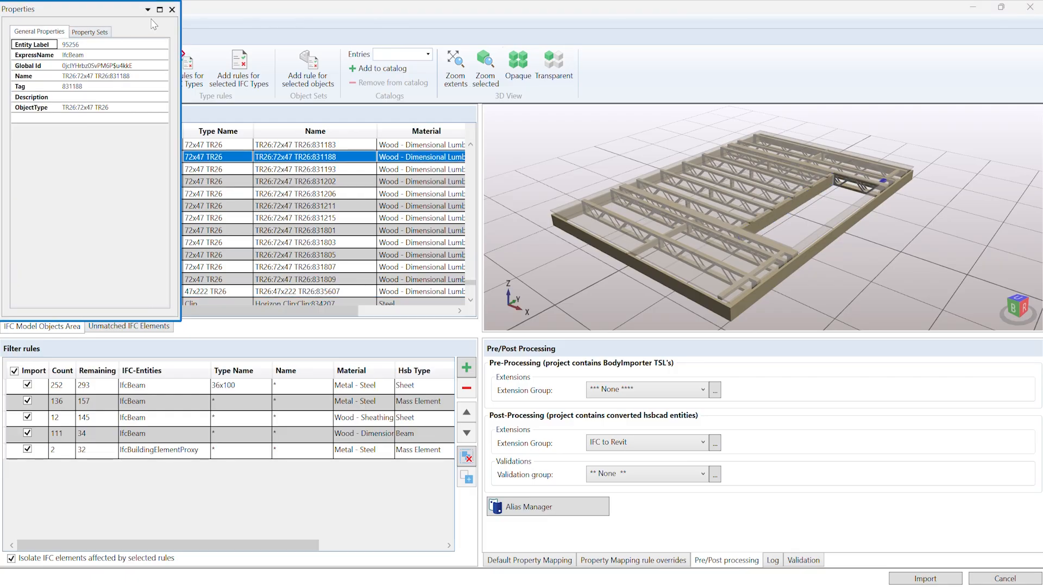
click(172, 9)
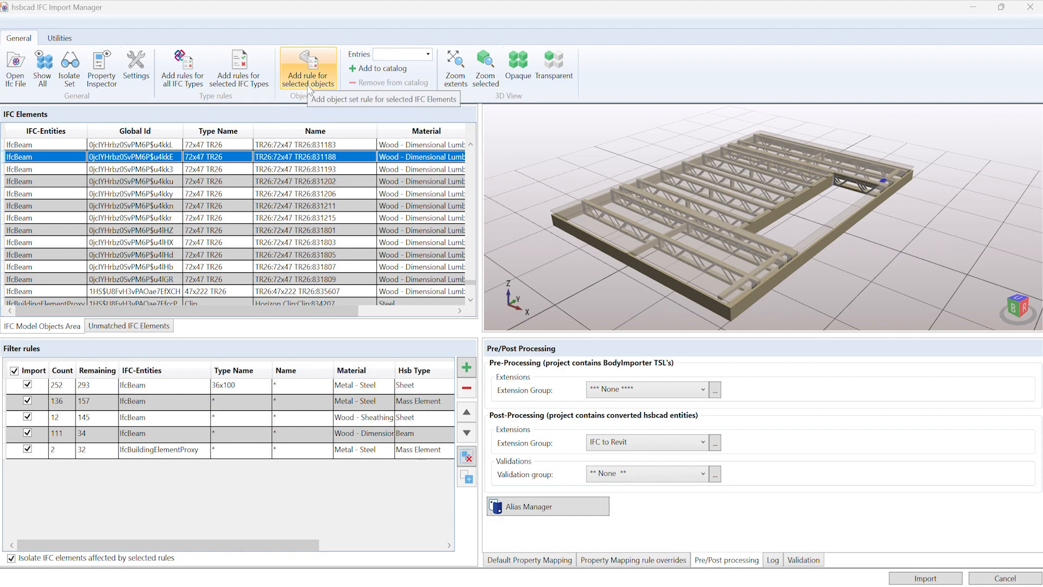
Step: Add an undefined catch-all filter rule to check its matching elements, and delete that rule
click(466, 373)
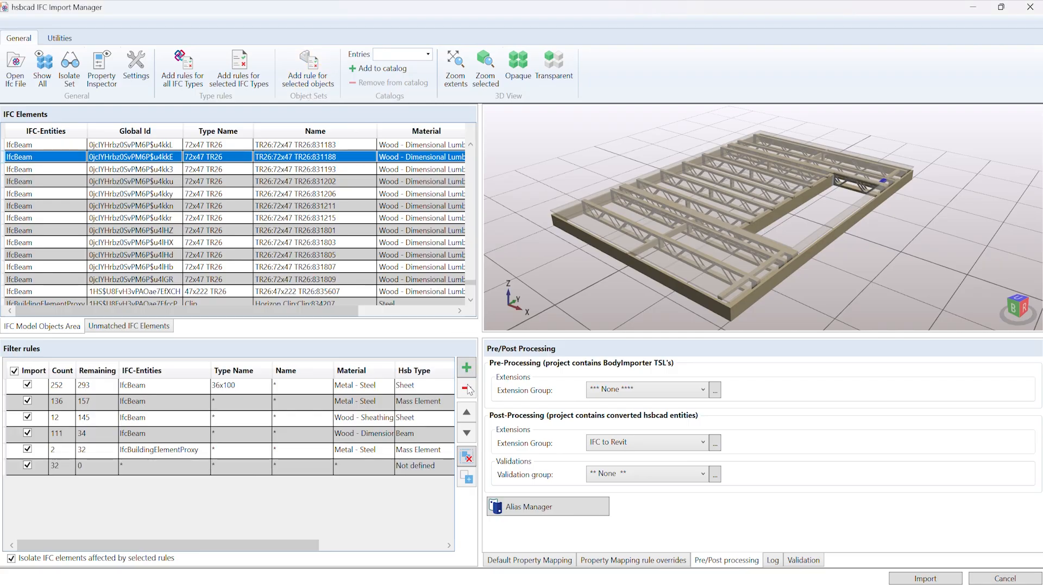
click(352, 469)
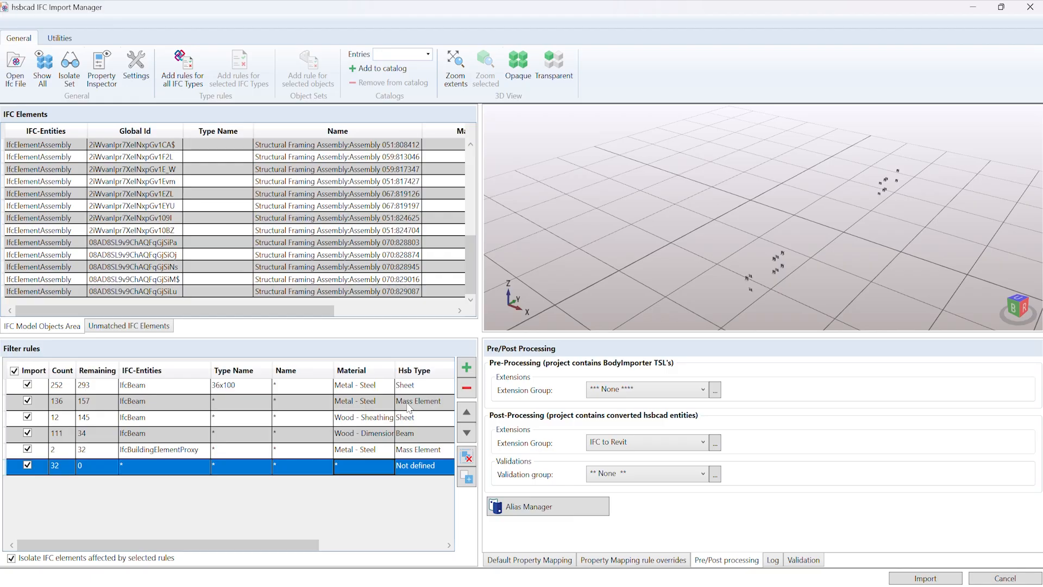
click(470, 391)
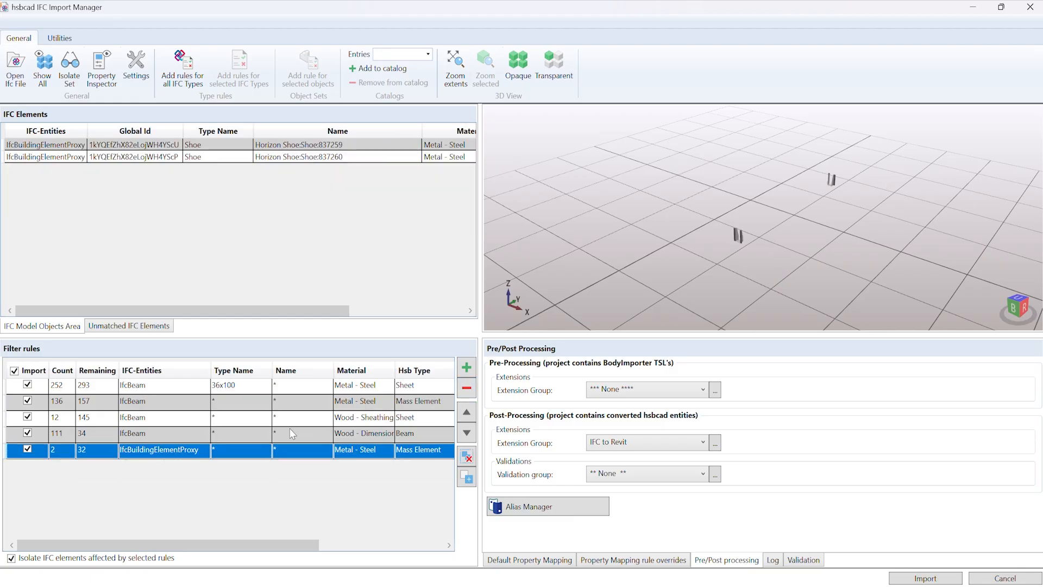
Step: Isolate and examine the steel nailplates matched by the 36x100 sheet filter rule
click(175, 382)
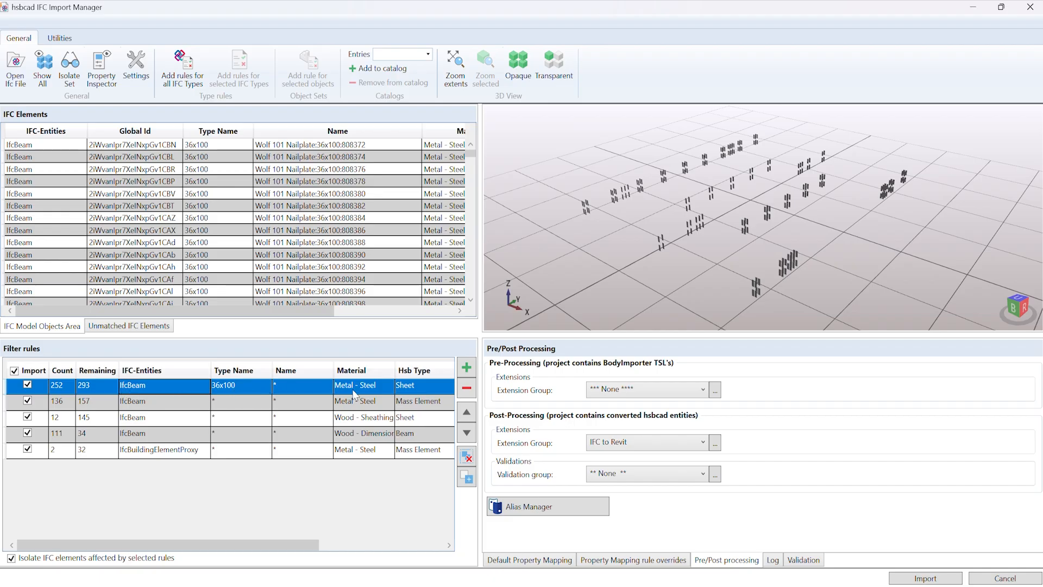
middle_drag(755, 278, 823, 288)
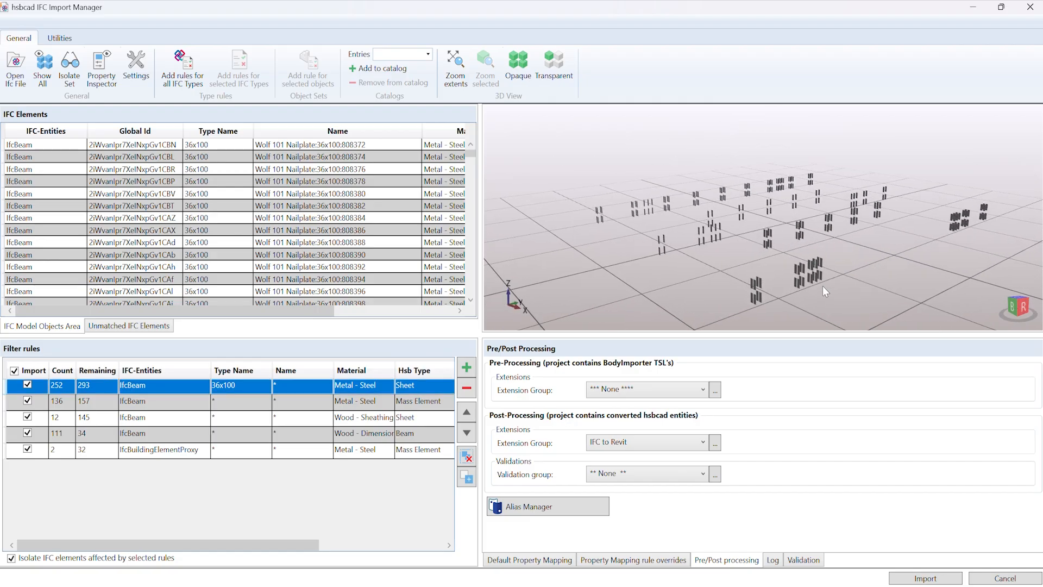
scroll(760, 308, up, 6)
scroll(754, 307, down, 6)
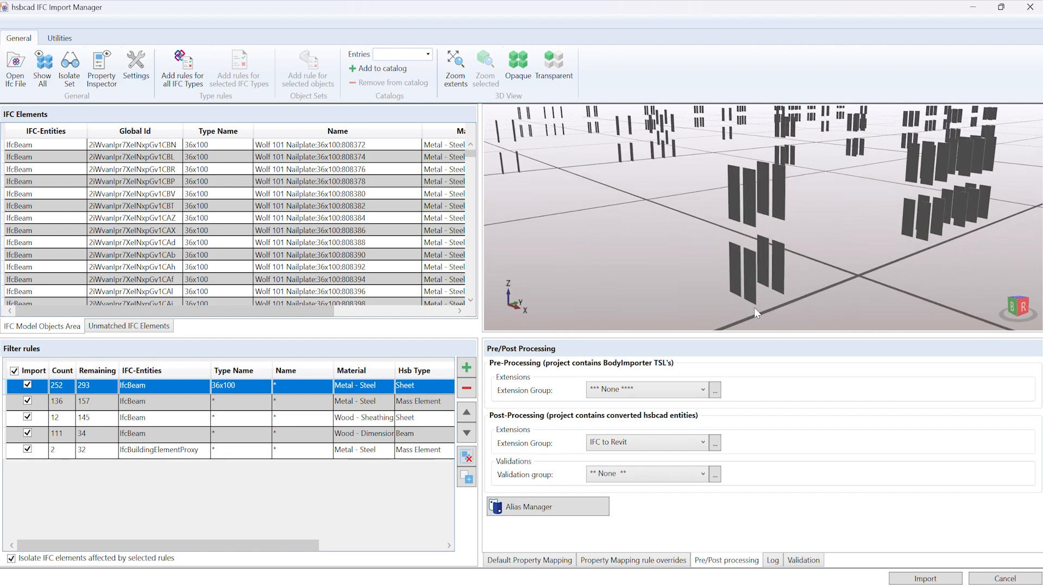
scroll(754, 307, down, 2)
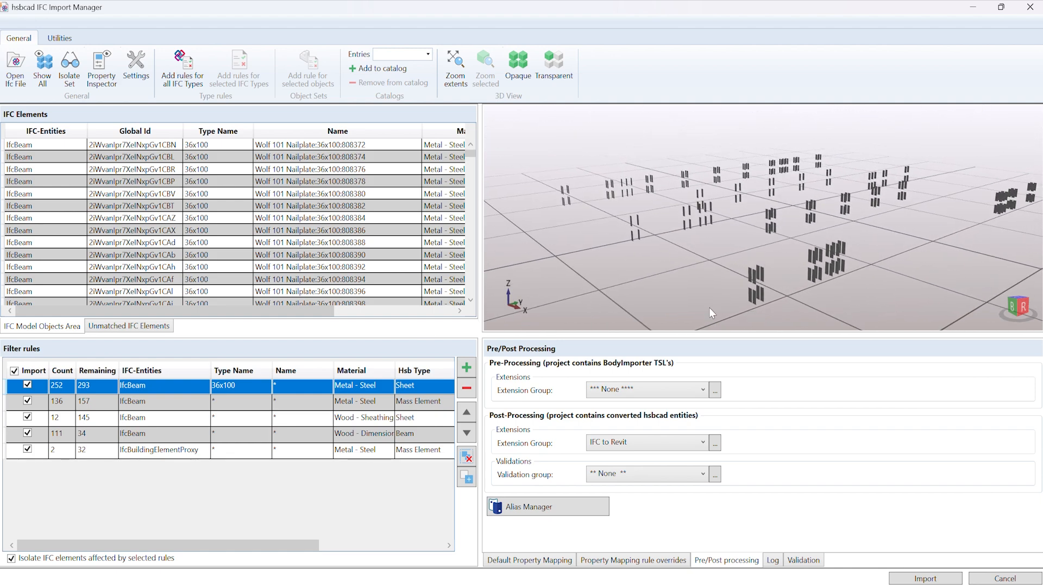
Step: Isolate and examine the steel struts matched by the IfcBeam mass element filter rule
click(155, 402)
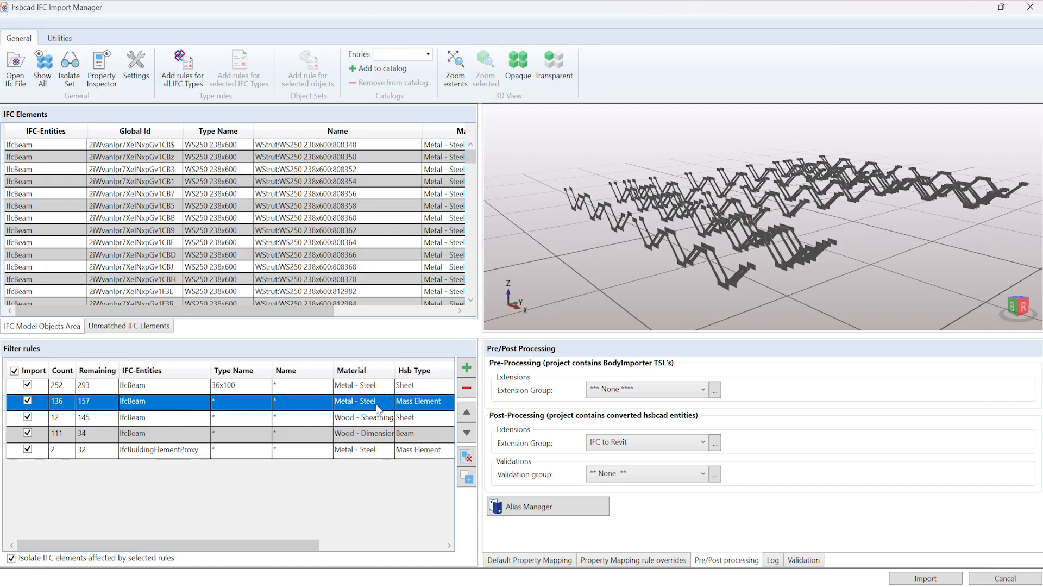
middle_drag(747, 301, 685, 289)
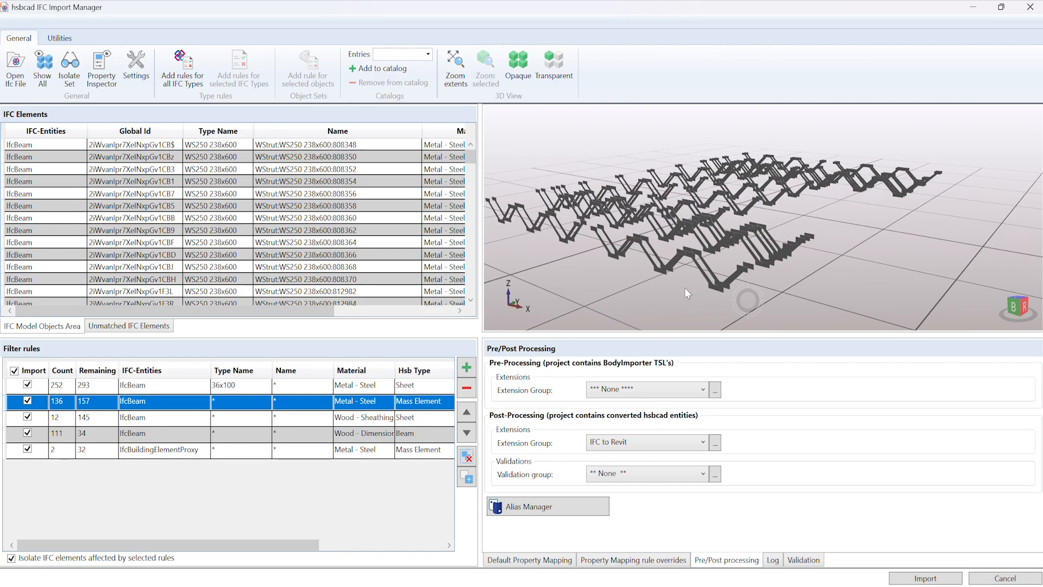
scroll(703, 279, up, 3)
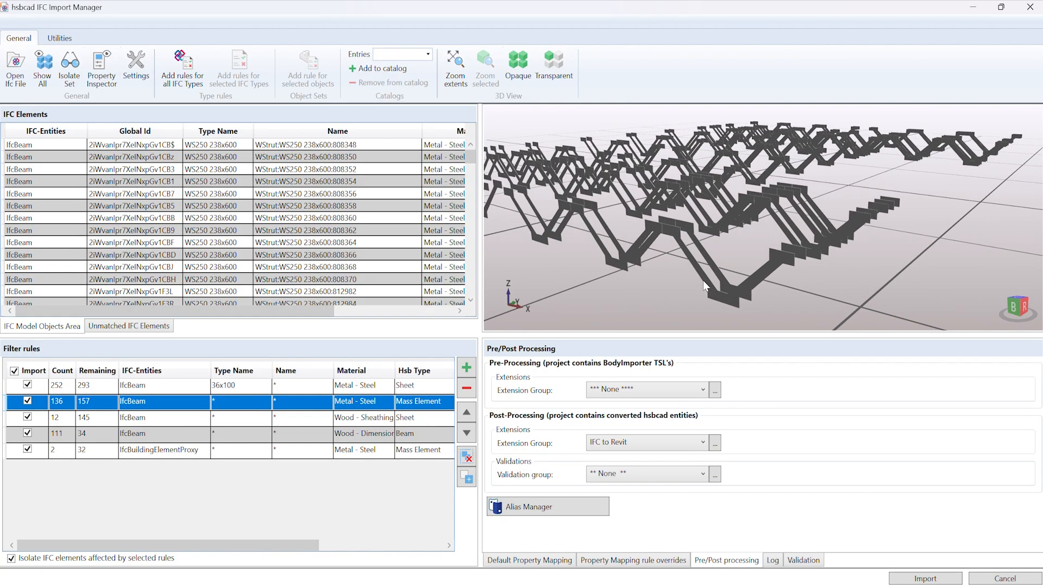
Step: Examine in turn the elements matched by the wood sheathing, dimensional lumber beam and IfcBuildingElementProxy filter rules
click(158, 420)
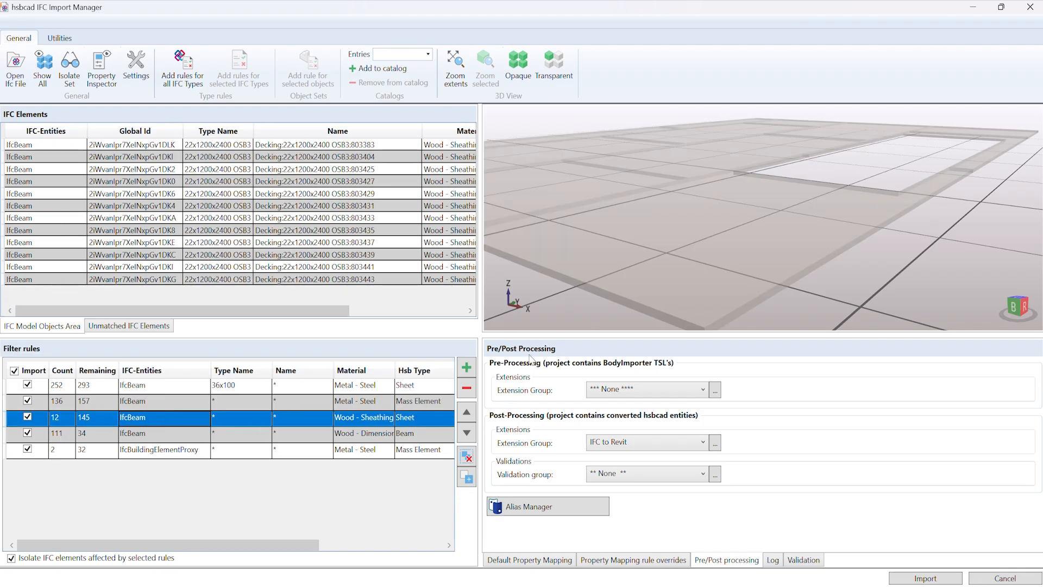
right_drag(660, 296, 751, 290)
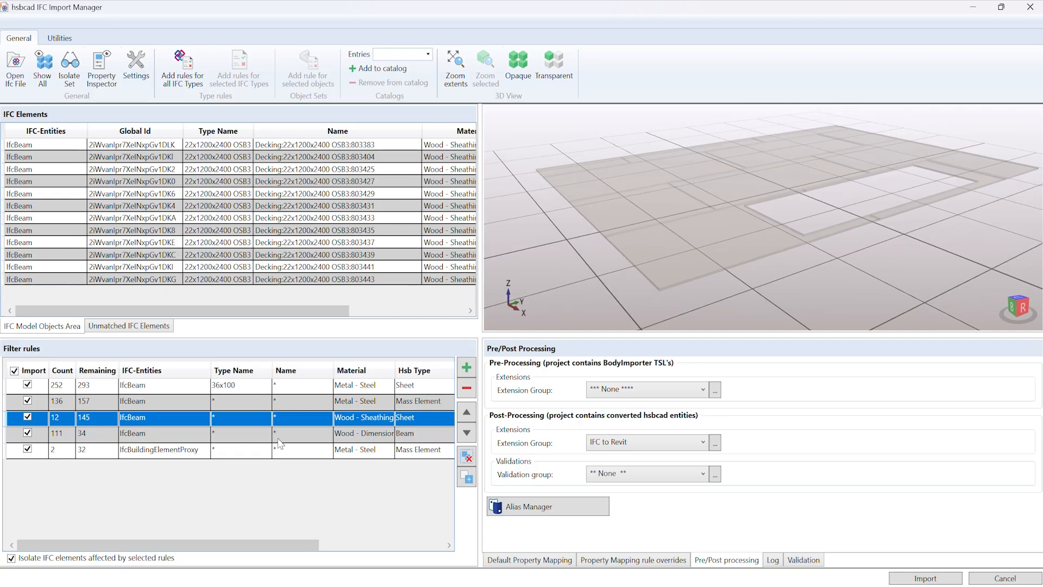
click(173, 436)
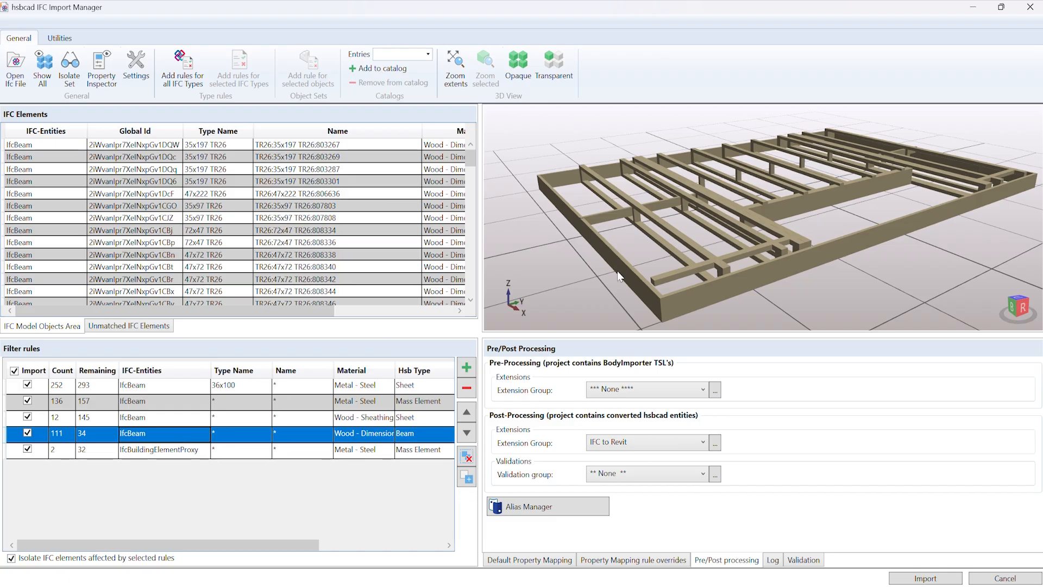
click(173, 454)
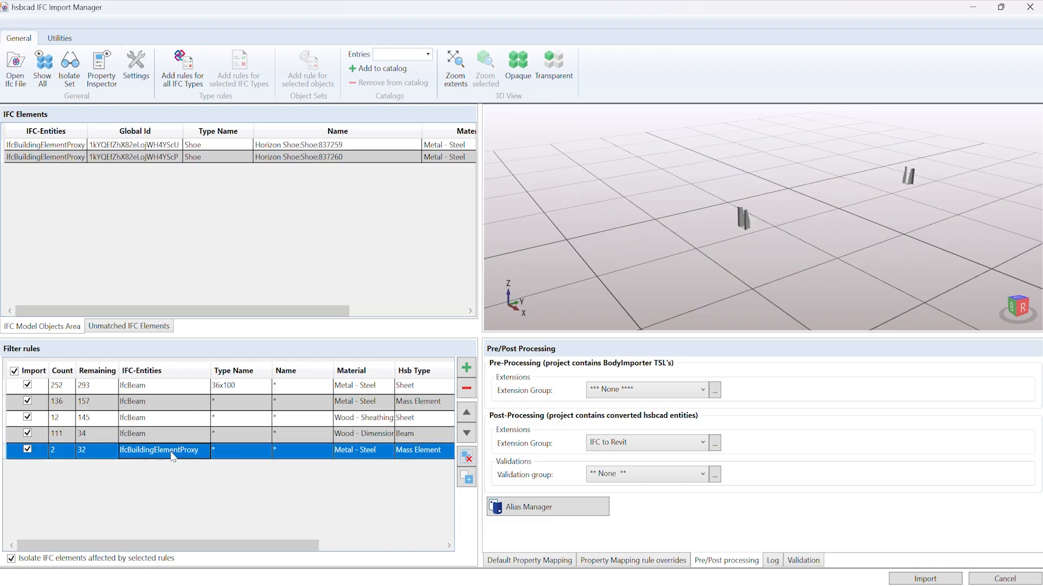
scroll(918, 170, up, 6)
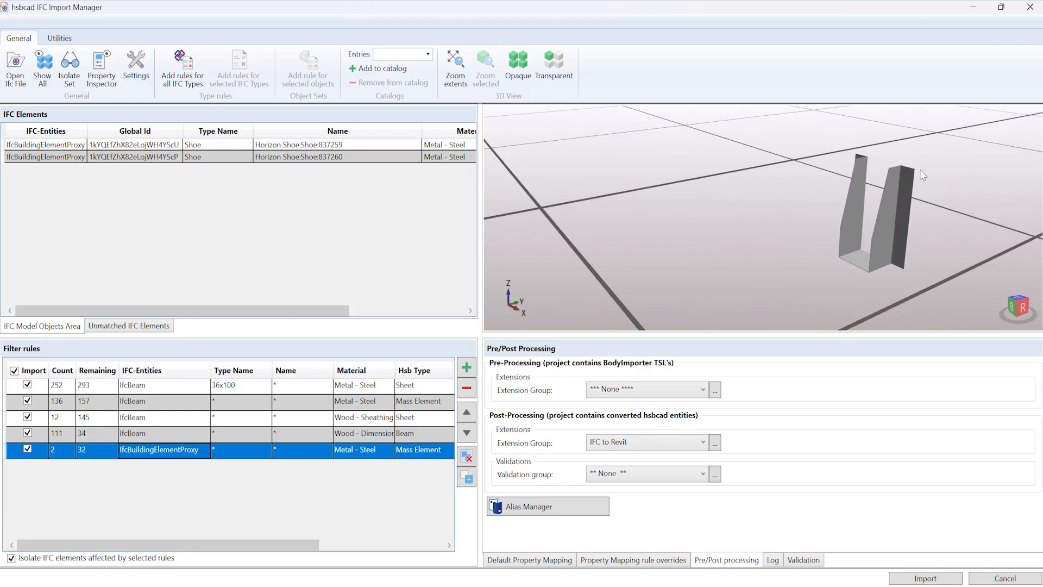
Step: Check the default property mapping for mass elements and return to the pre/post-processing settings
click(532, 560)
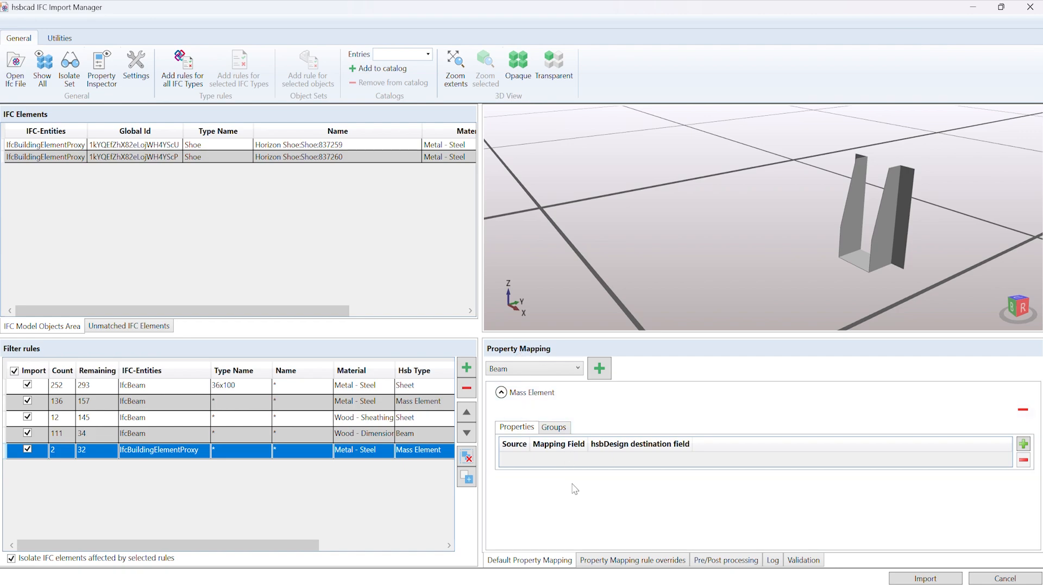
click(717, 560)
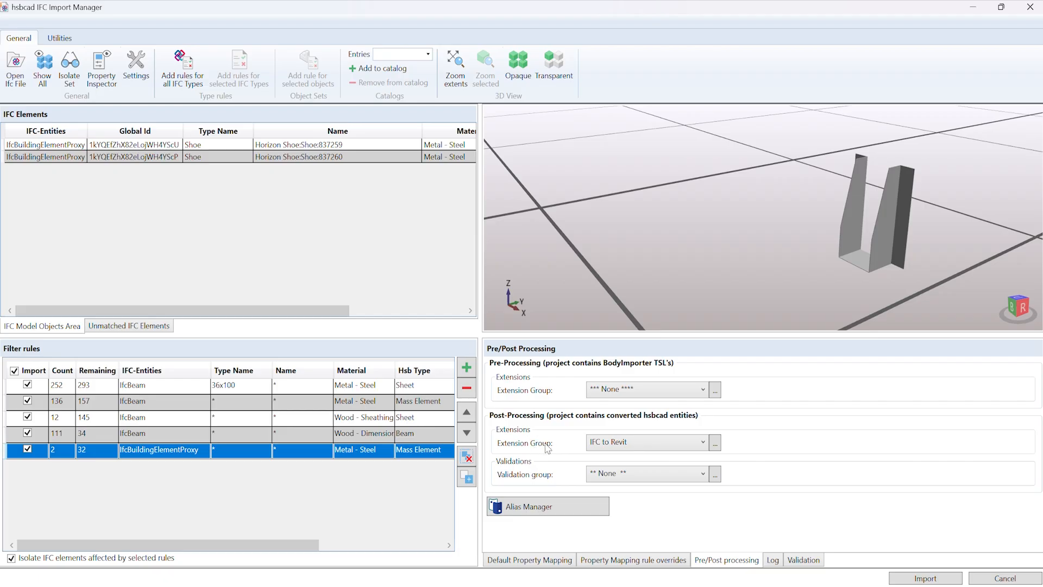
Step: Open the post-processing extension group manager and review both Revit matching extensions of the IFC to Revit group
click(718, 445)
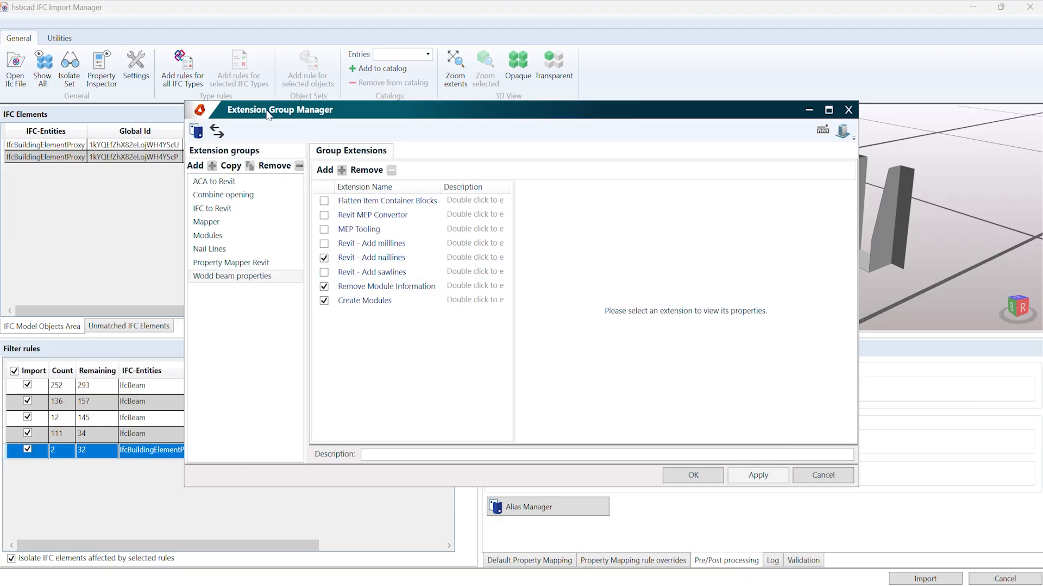
click(227, 211)
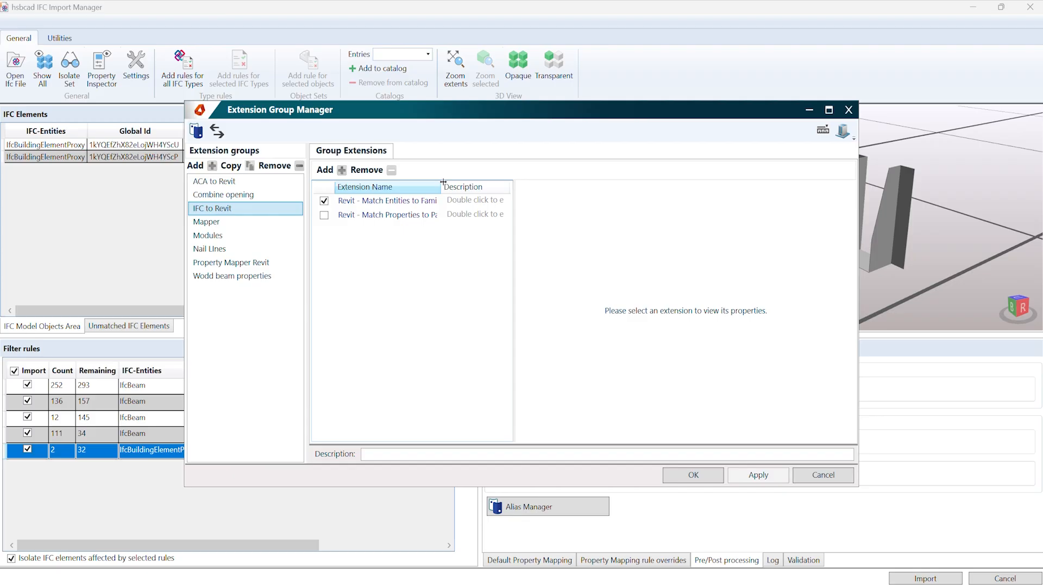
drag(440, 187, 490, 186)
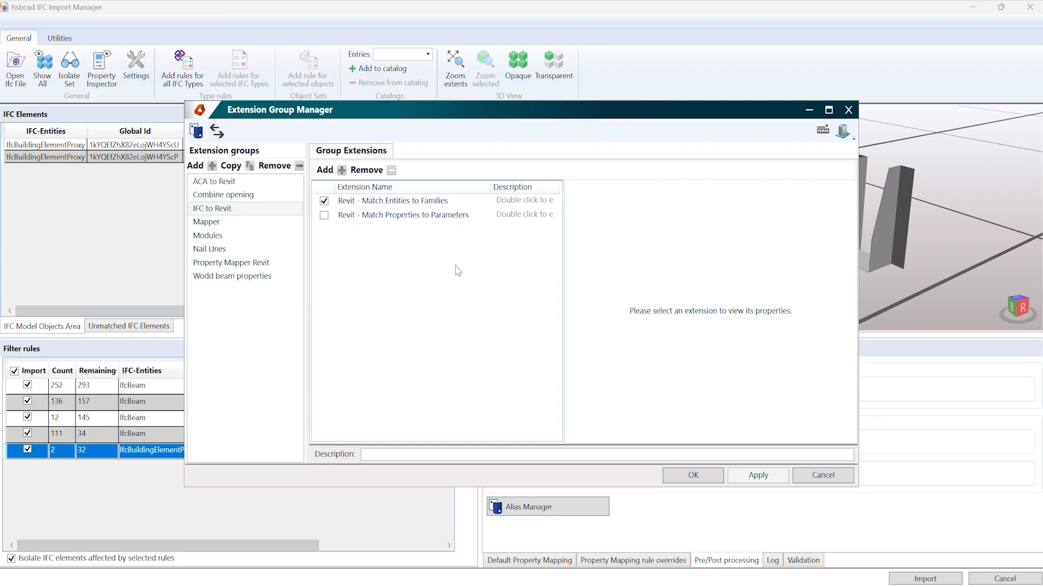
click(443, 205)
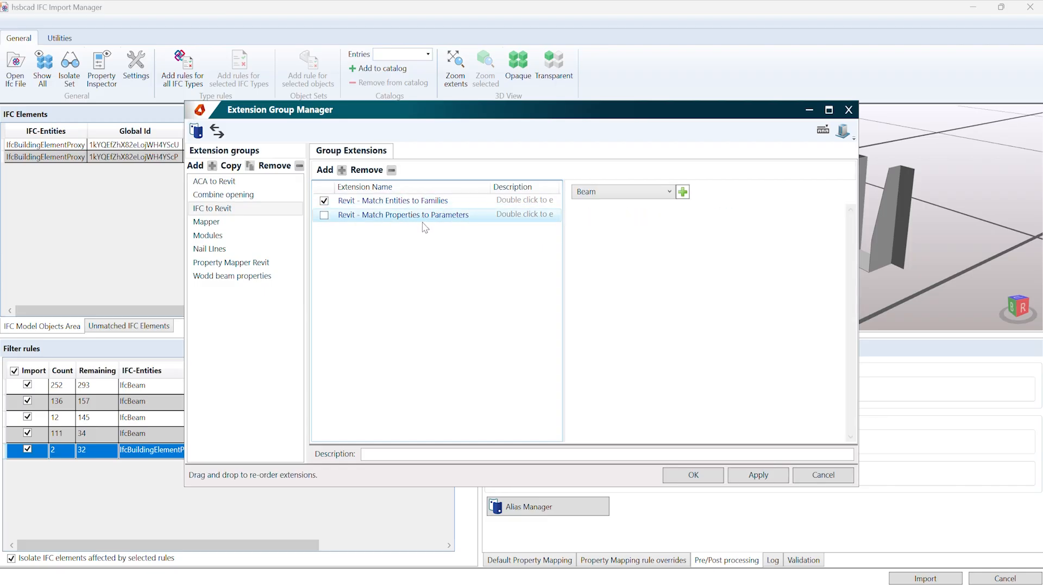
click(425, 215)
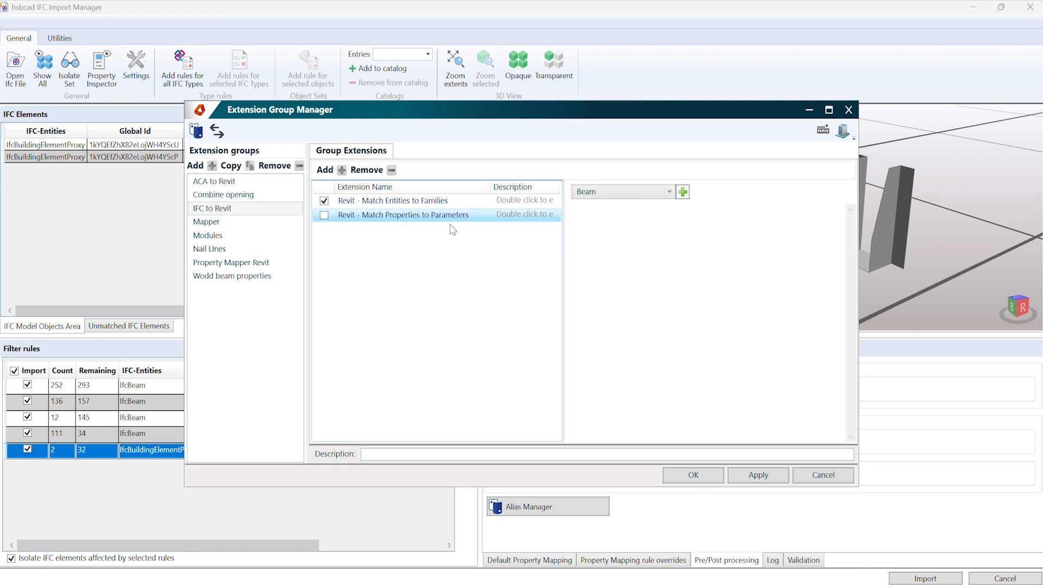
Step: Review the entity types offered by the Revit - Match Entities to Families extension and expand its Sheet to hsbcad Nail Plate mapping
click(378, 201)
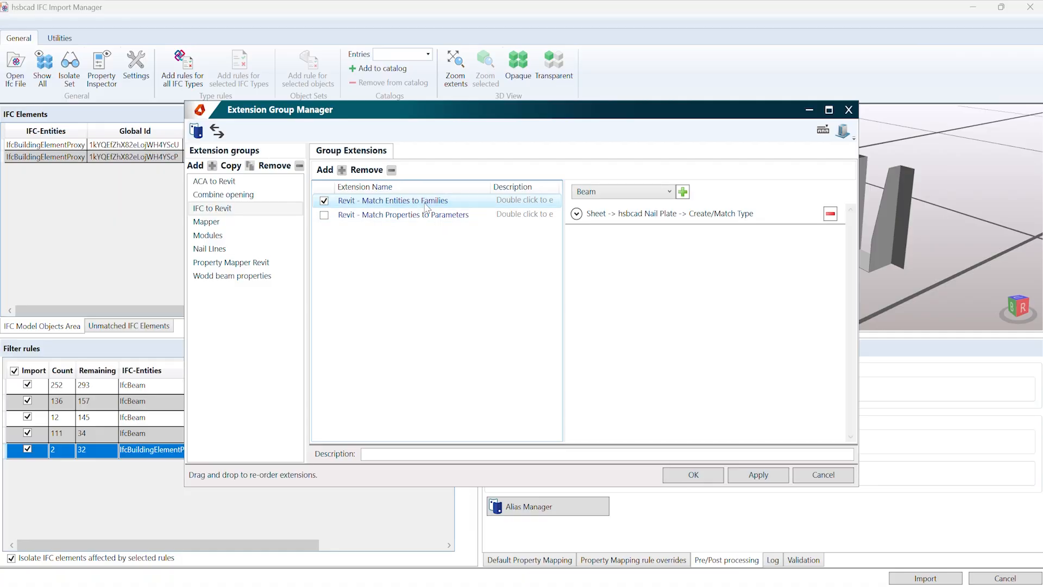
click(609, 192)
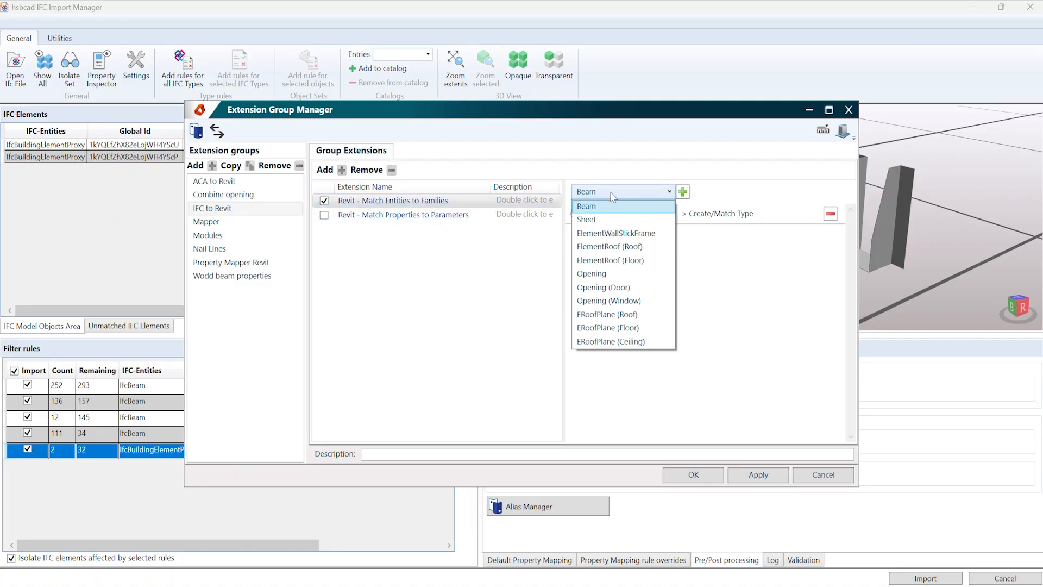
click(700, 212)
click(576, 213)
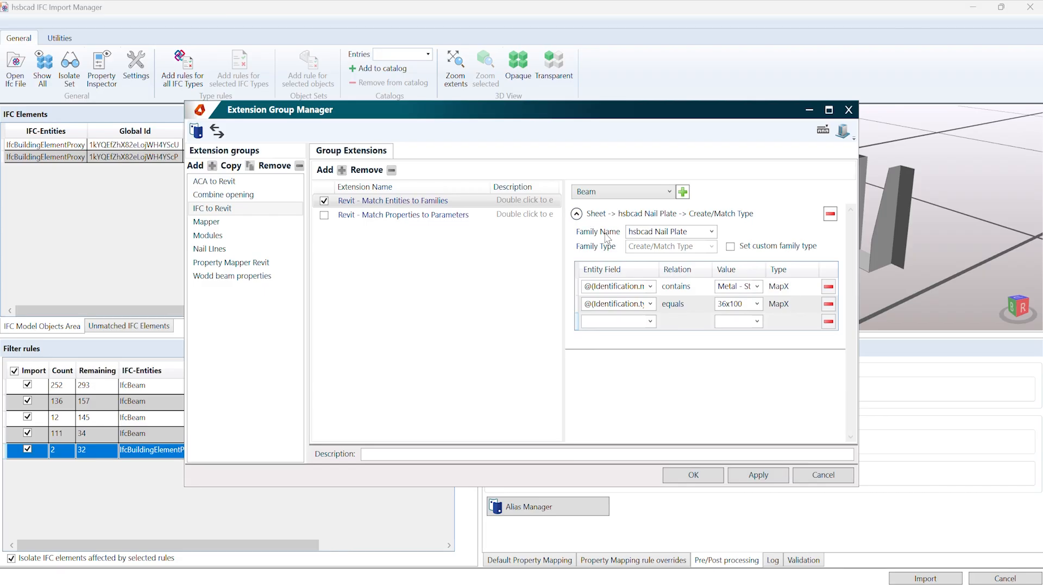
triple_click(694, 236)
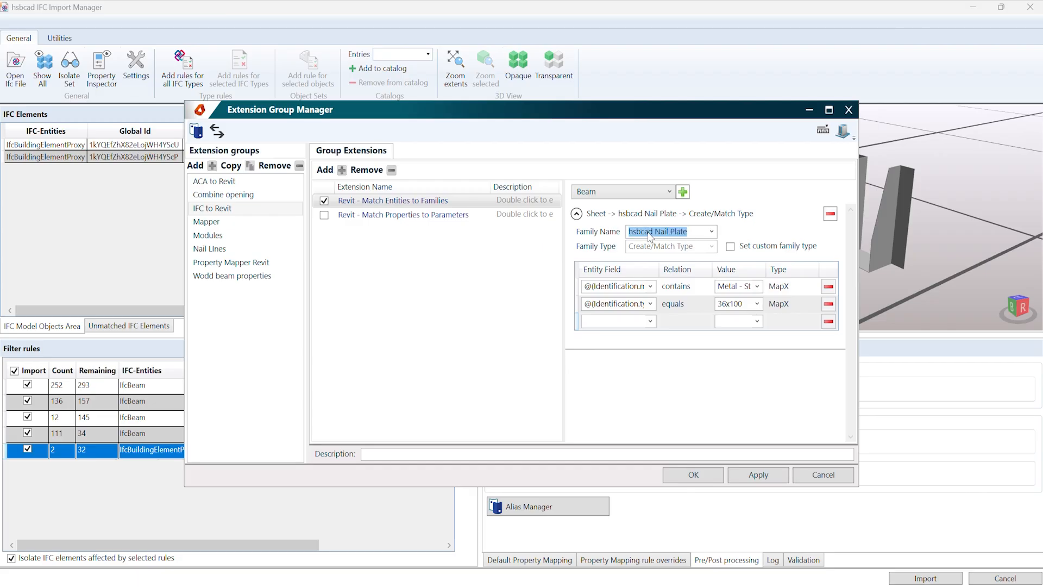
click(656, 260)
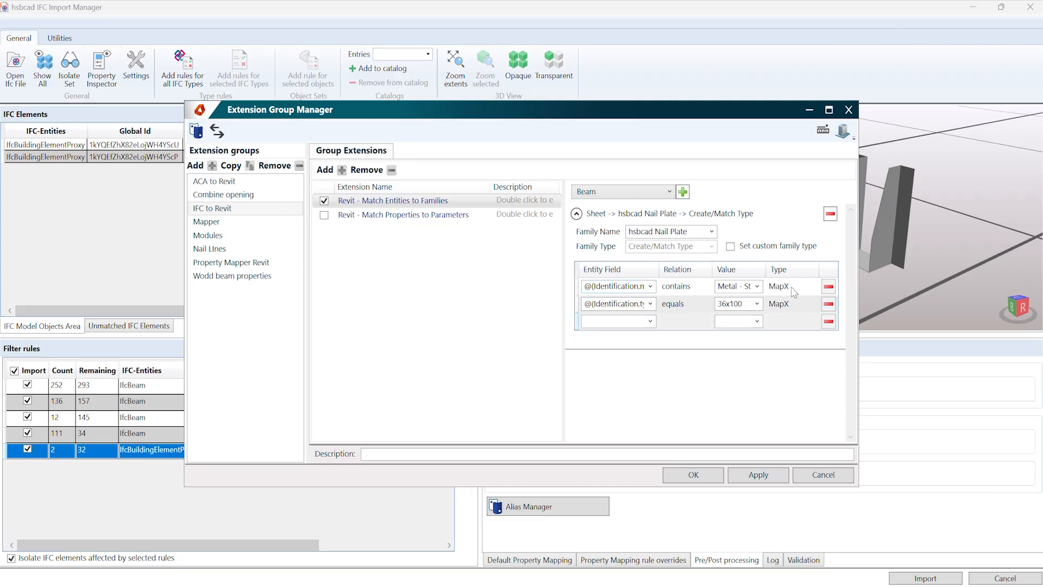
Step: Widen the Entity Field and Value columns and the mapping pane to read the nail plate mapping's conditions in full
click(650, 287)
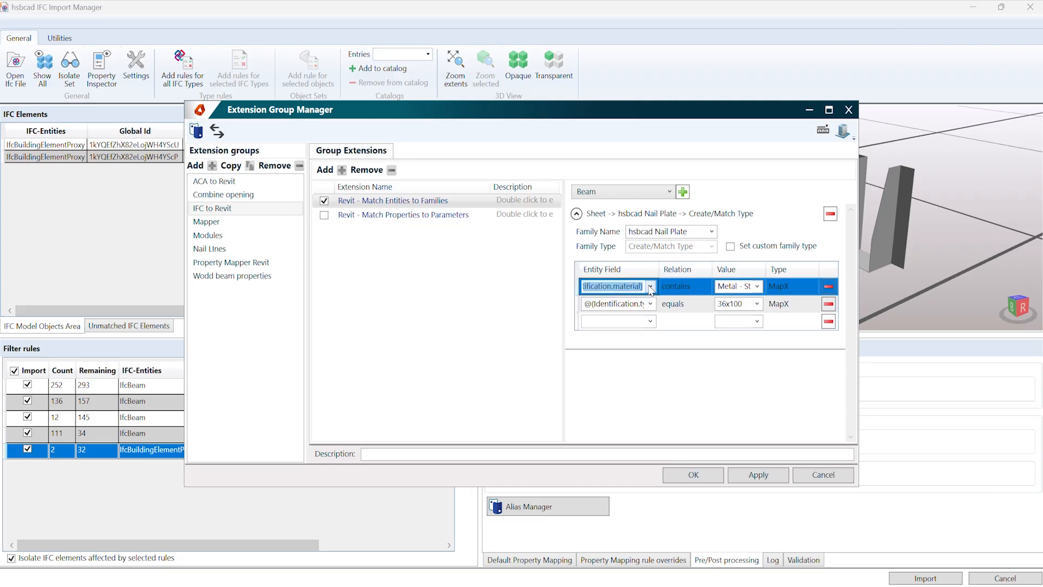
drag(658, 270, 685, 269)
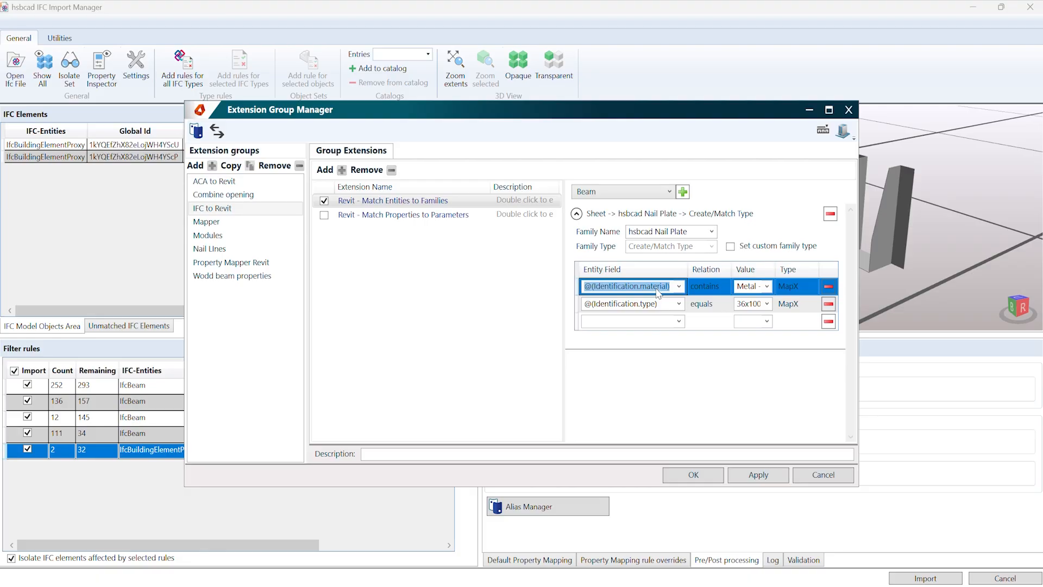
click(701, 289)
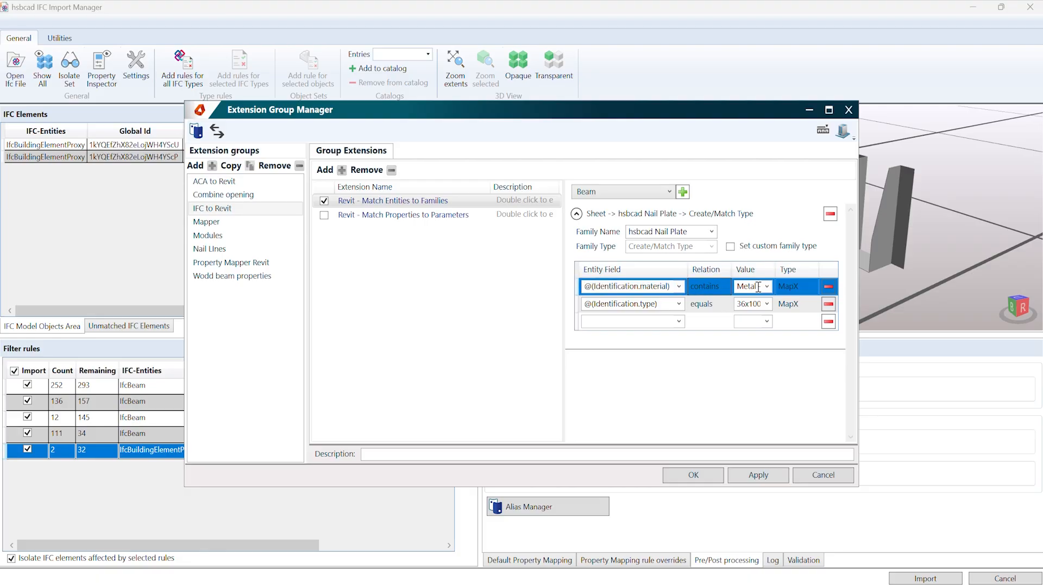
drag(775, 269, 802, 270)
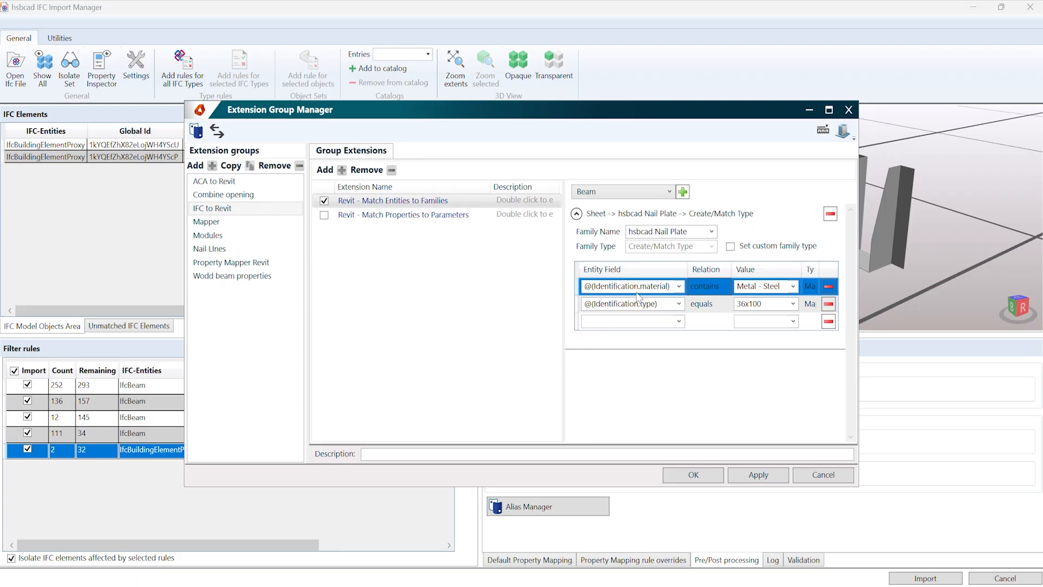
drag(564, 272, 499, 270)
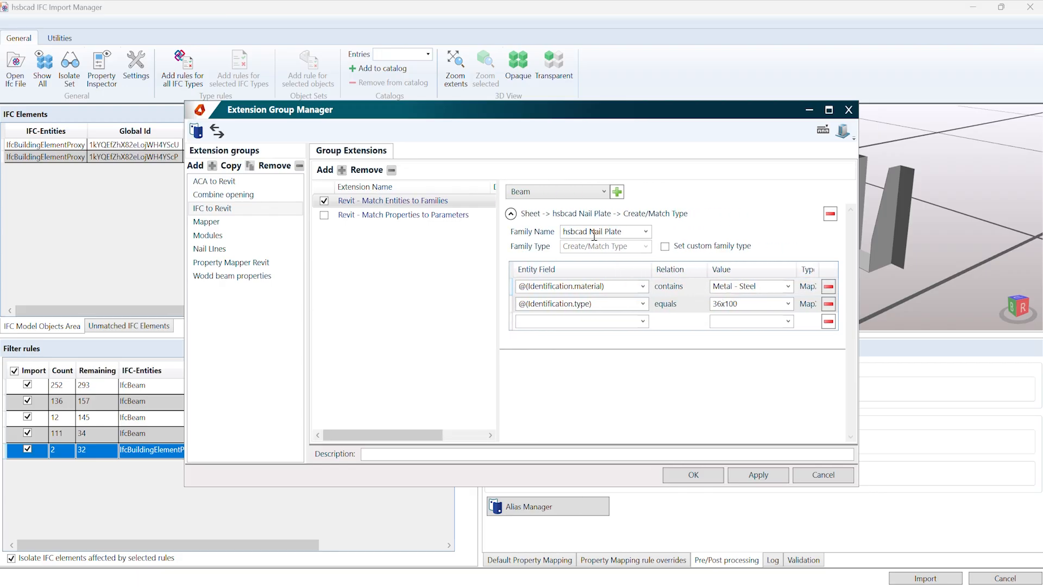
click(630, 233)
Step: Accept the extension group settings and import the IFC model into Revit
click(709, 476)
click(709, 476)
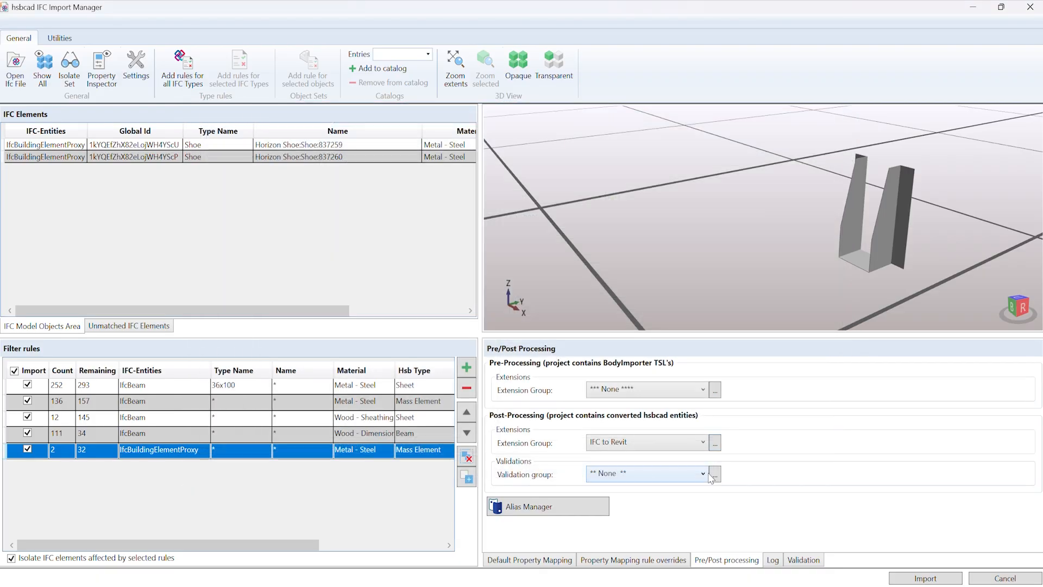
click(918, 579)
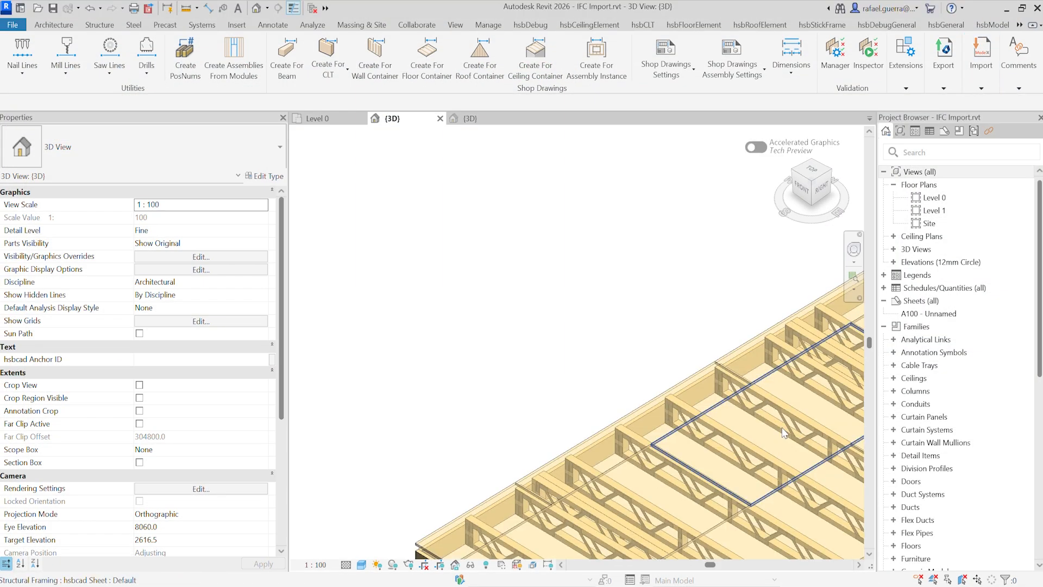
Step: Examine the whole imported truss floor in the 3D view and check the family of a sheathing sheet beside the opening
scroll(690, 364, down, 4)
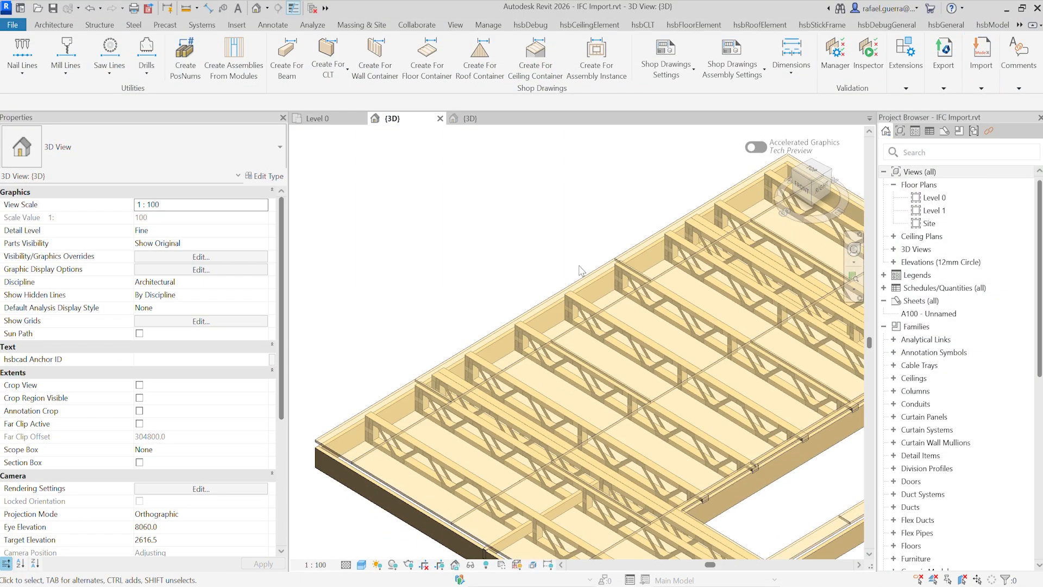
middle_drag(579, 272, 478, 226)
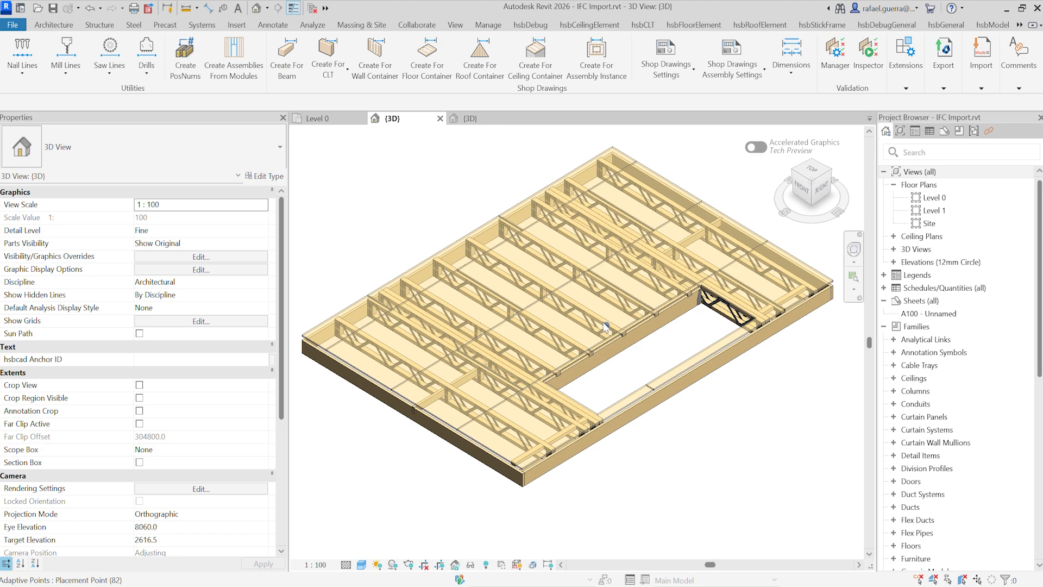
click(628, 328)
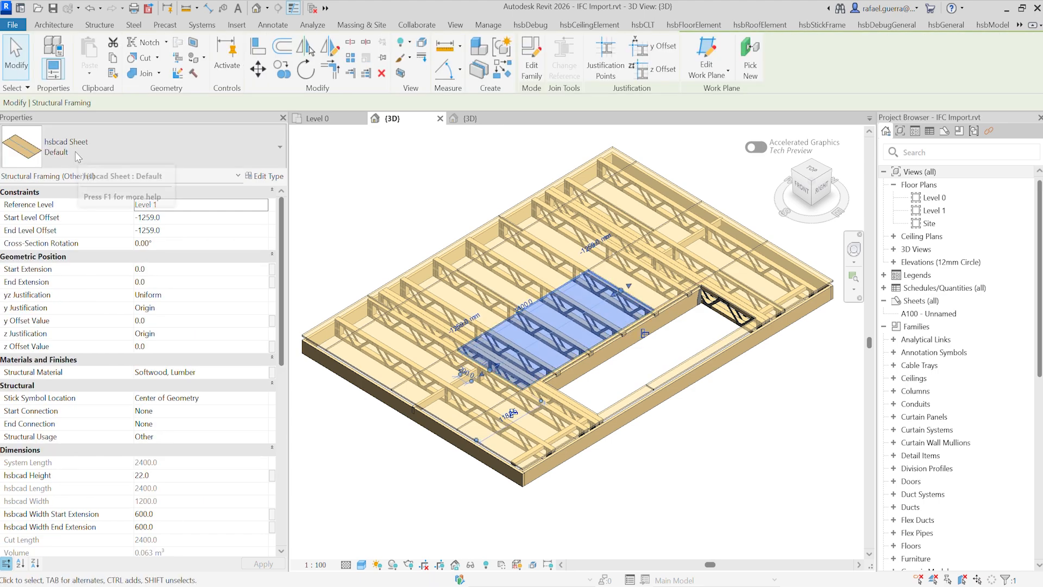
Step: Check the families assigned to the steel shoe at the opening's corner and to a metal strut of the adjoining truss
scroll(694, 326, up, 5)
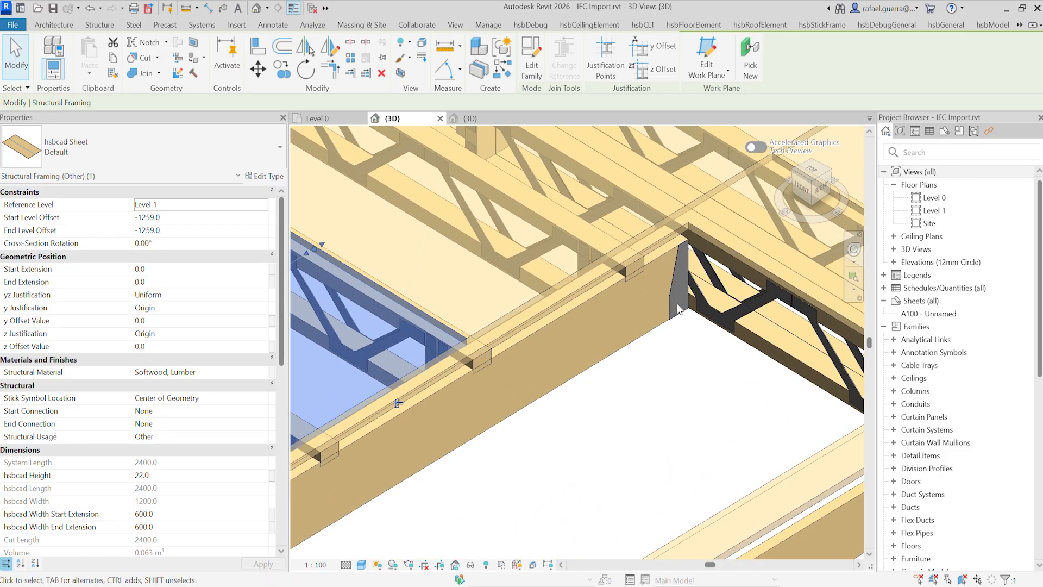
click(674, 293)
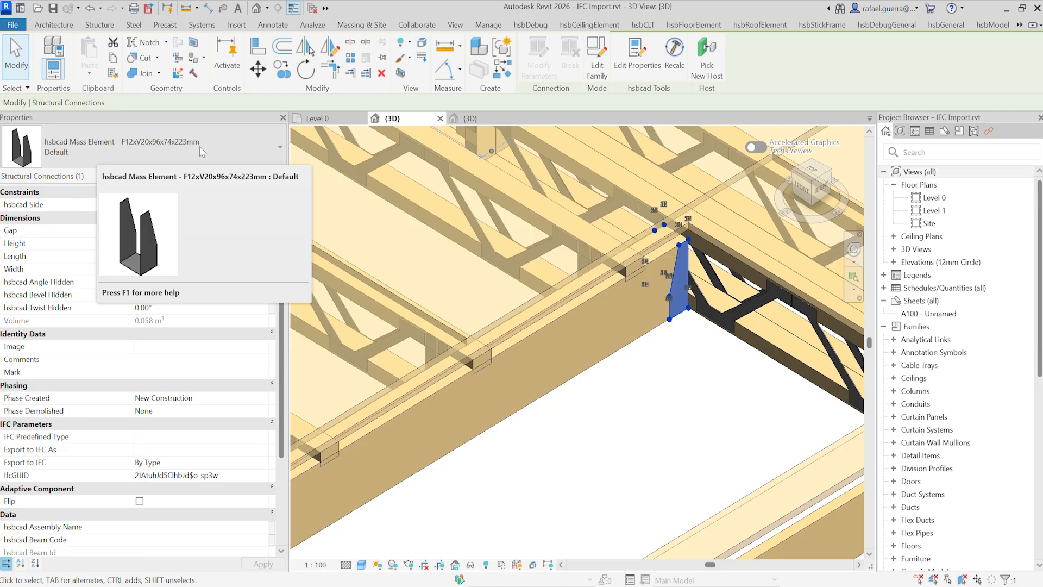
click(729, 343)
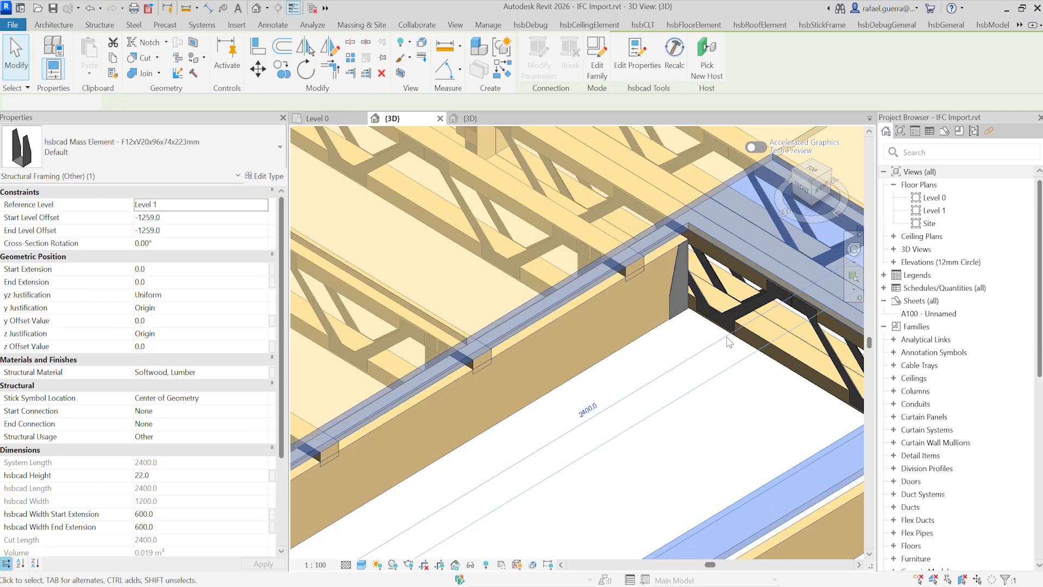
click(729, 341)
middle_drag(656, 409, 497, 392)
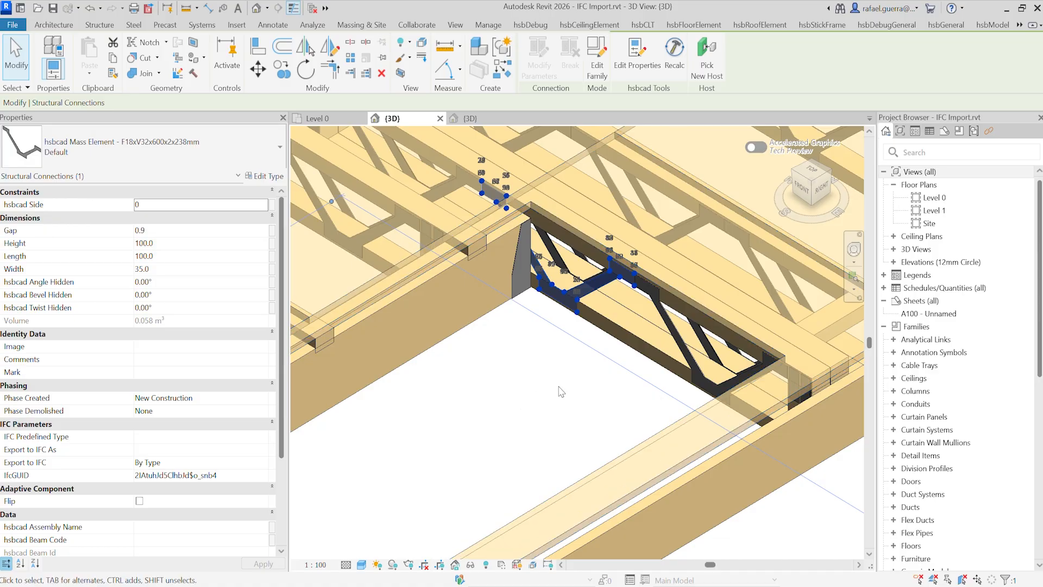
Step: Check the family assigned to a nail plate at the truss end, clear the selection and review the complete floor
scroll(837, 435, up, 5)
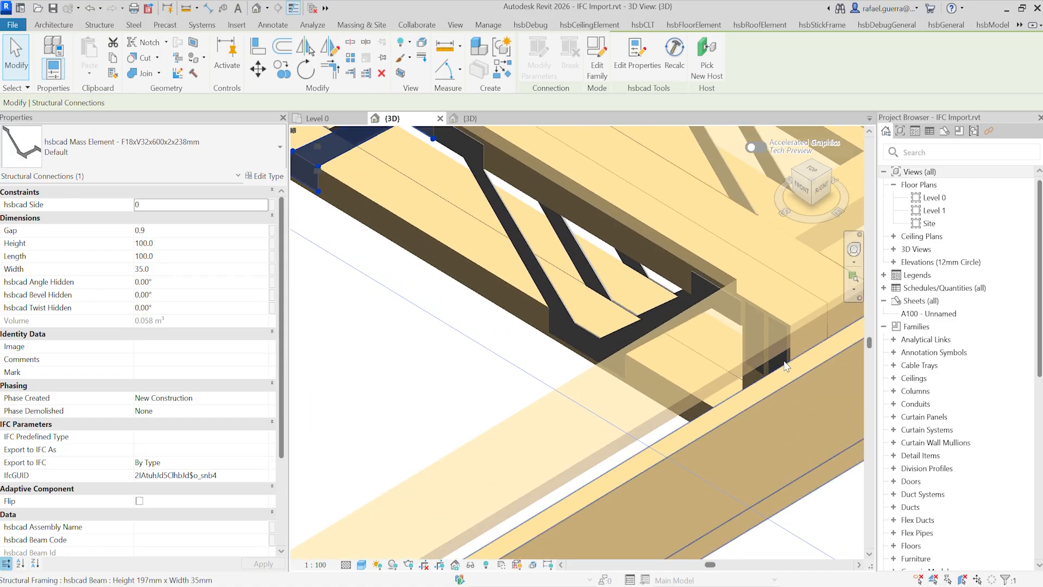
click(786, 364)
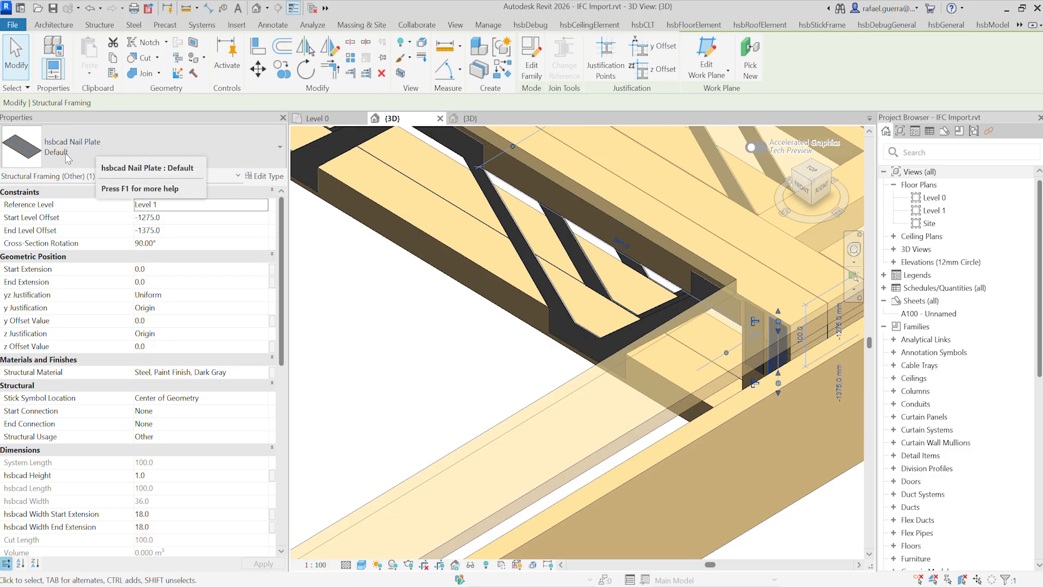
click(461, 314)
scroll(520, 350, down, 10)
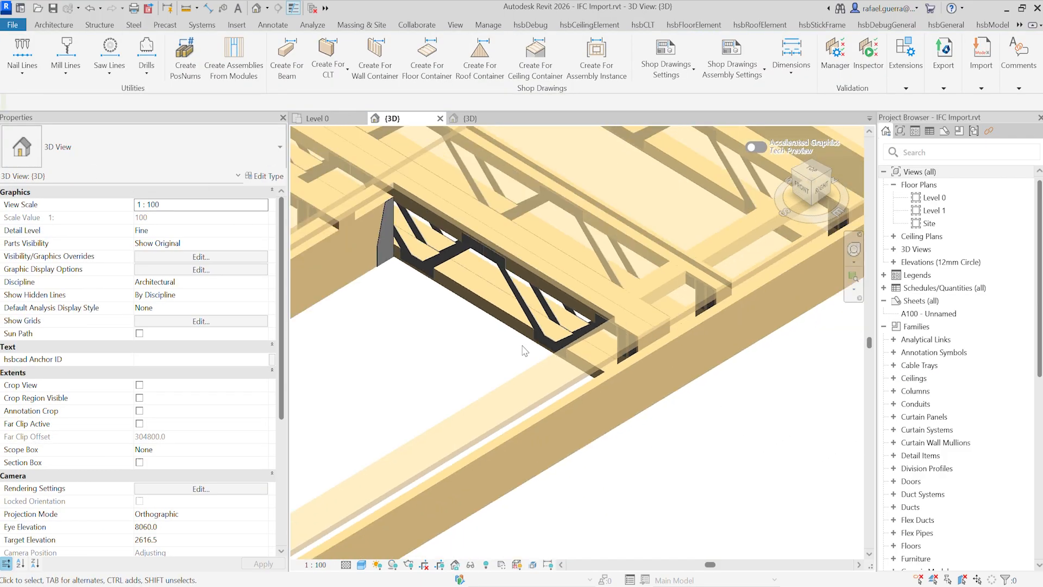
scroll(521, 347, down, 2)
middle_drag(413, 332, 567, 311)
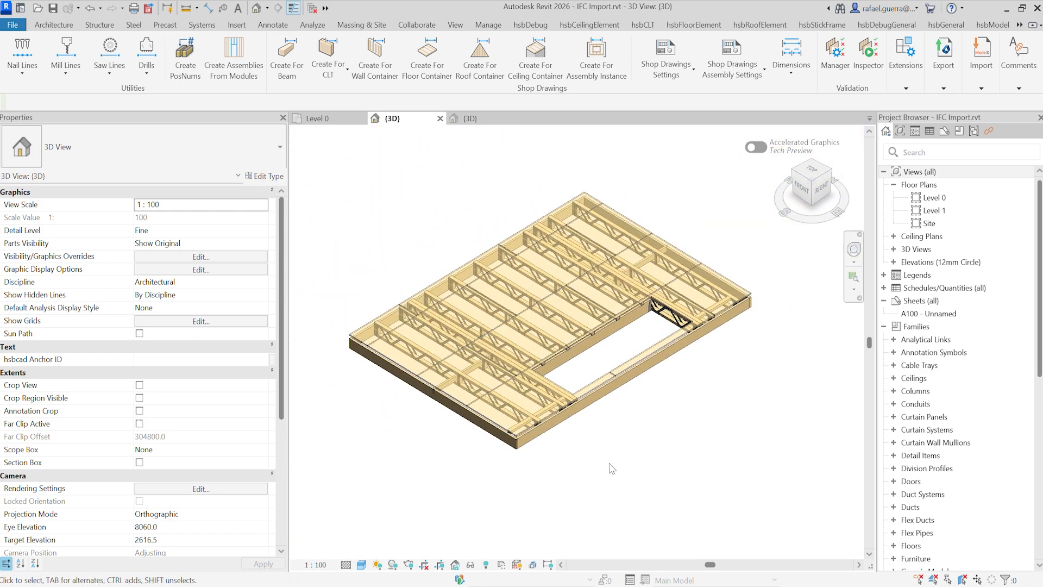